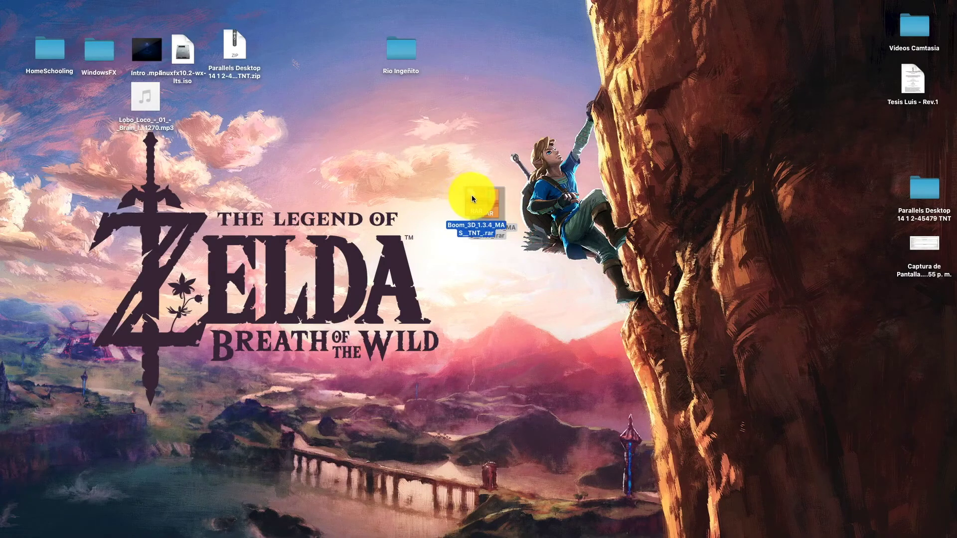
Extract the archive Boom_3D_1.3.4_MAS__TNT_.rar on the desktop with The Unarchiver.
right_click(482, 198)
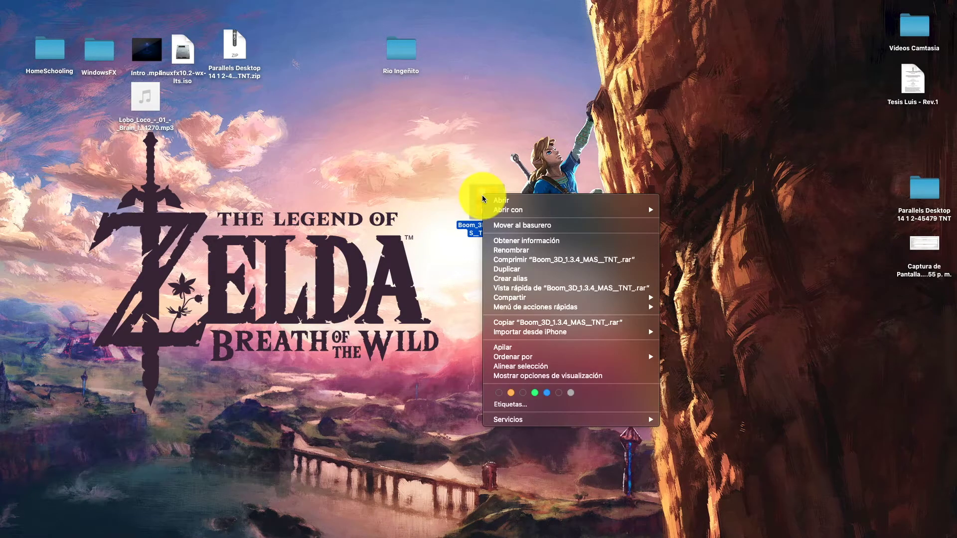
mouse_move(619, 209)
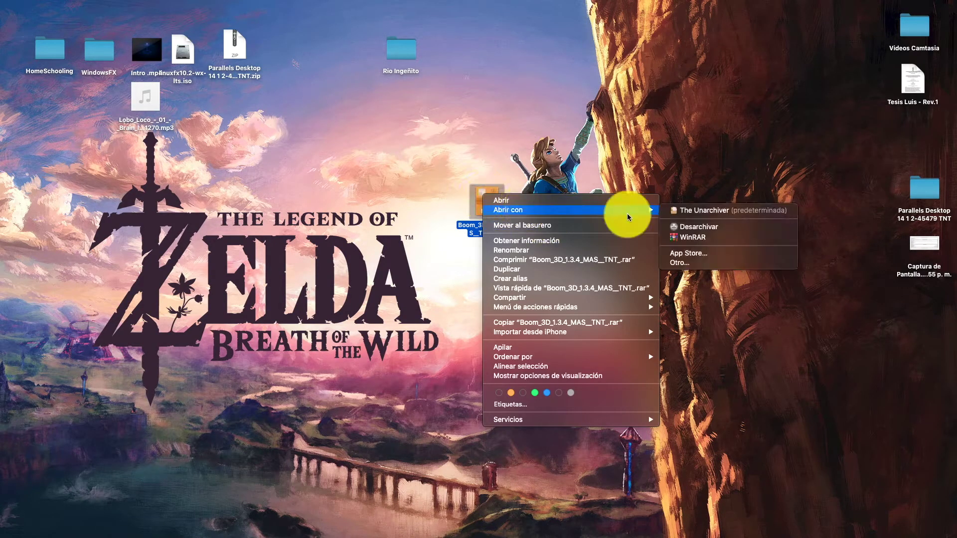
click(703, 209)
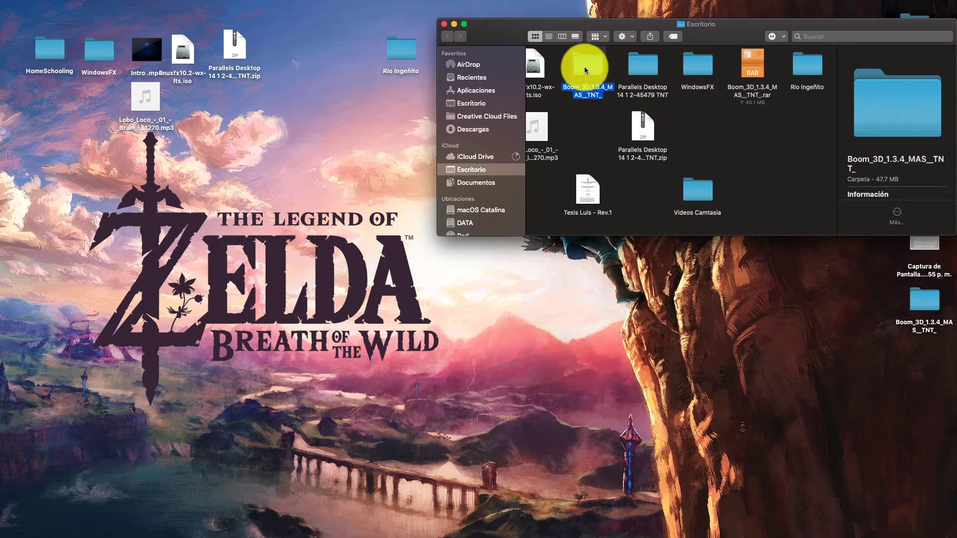
Close the Escritorio window and move the extracted Boom_3D_1.3.4_MAS__TNT_ folder beside the RAR archive on the desktop.
drag(489, 32, 454, 54)
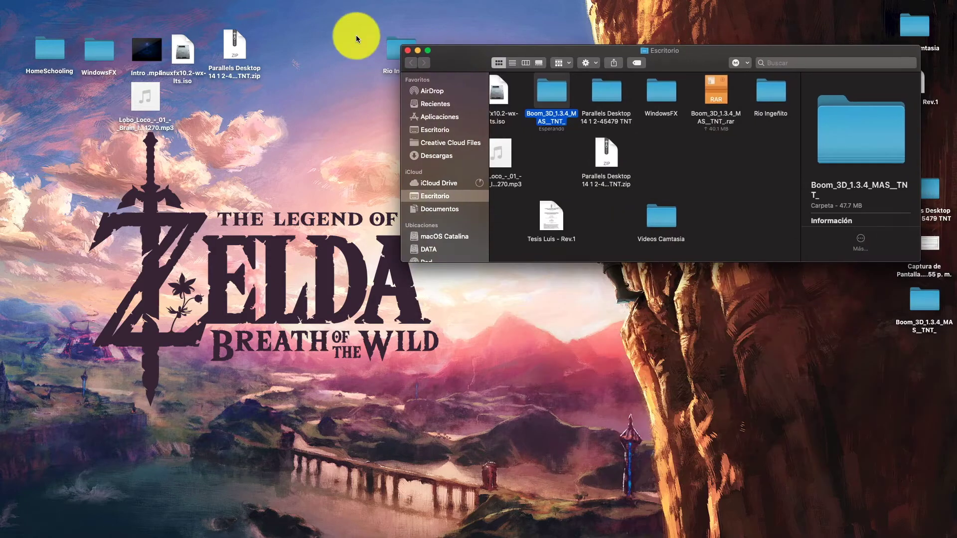
click(409, 51)
drag(915, 286, 430, 202)
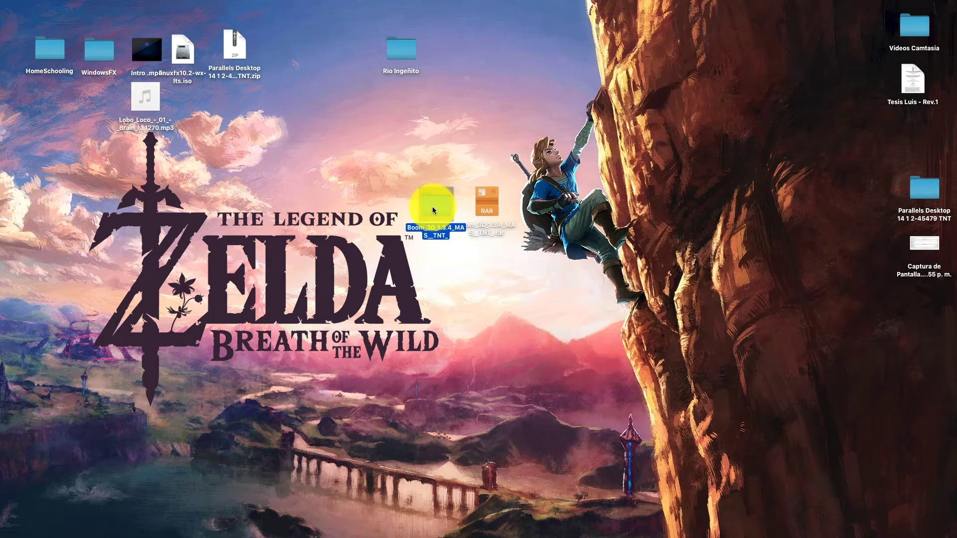
Mount Boom_3D_1.3.4_MAS__TNT_.dmg from the extracted folder and run Open Gatekeeper friendly, accepting its terms.
double_click(432, 206)
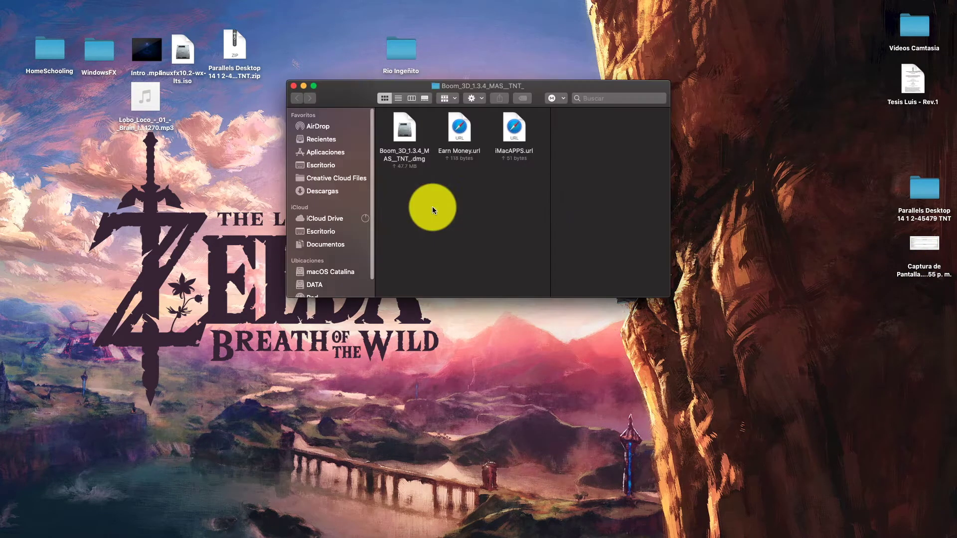
click(401, 128)
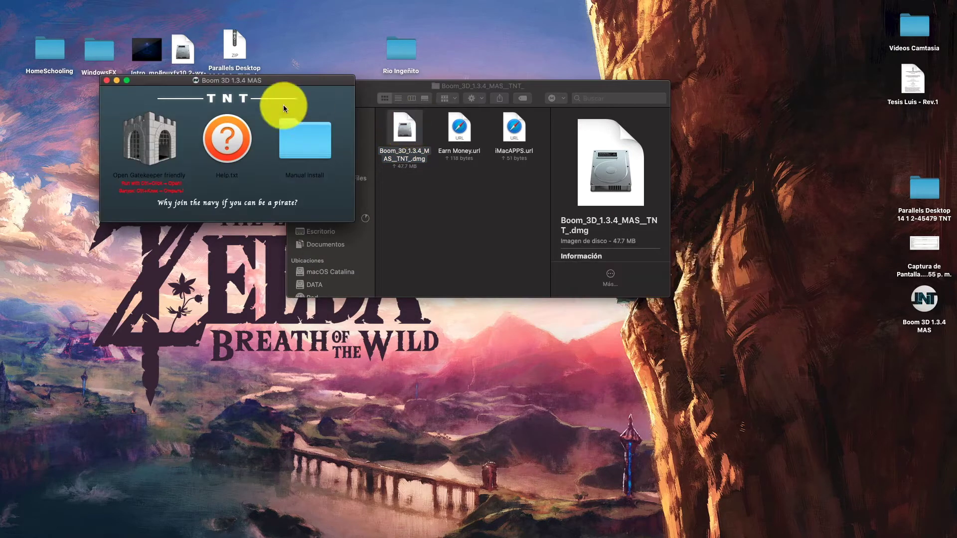
double_click(145, 136)
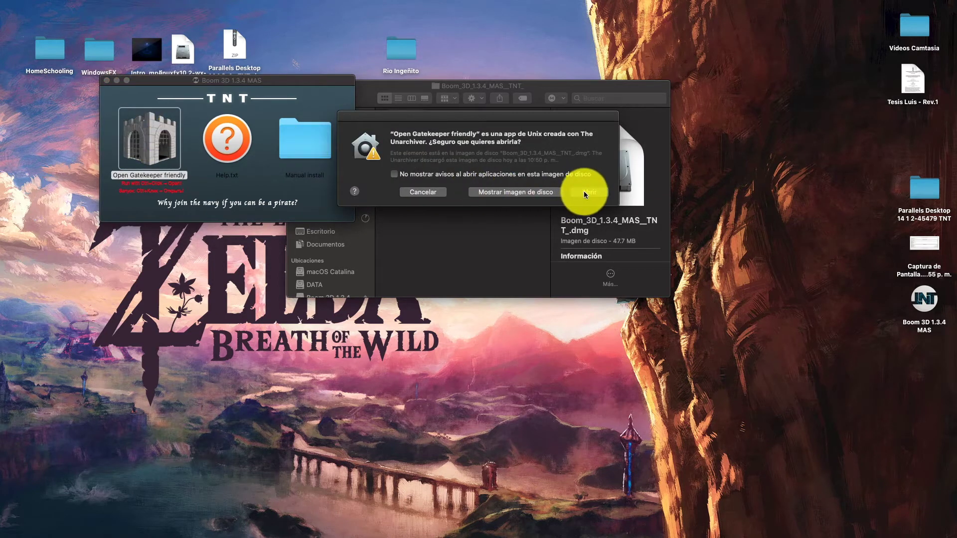
click(587, 193)
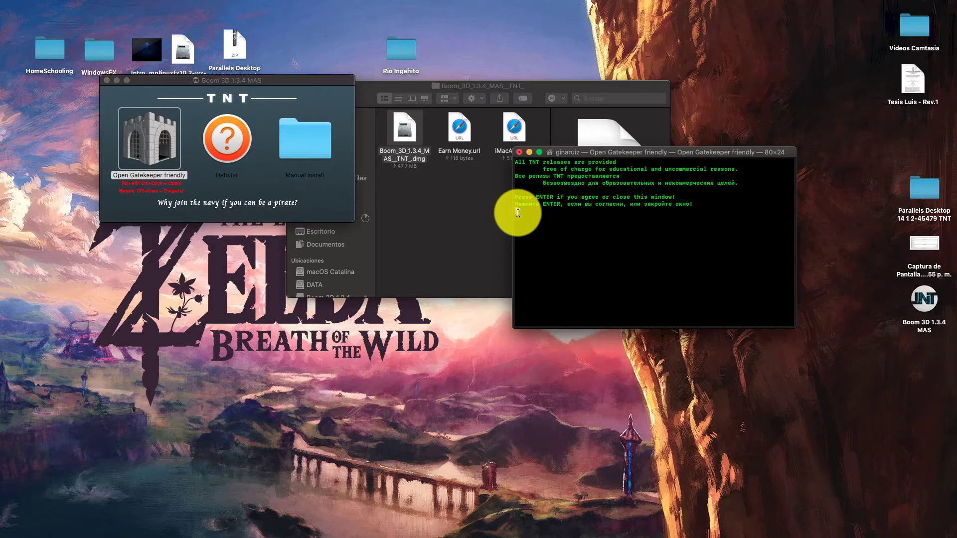
click(518, 211)
key(Return)
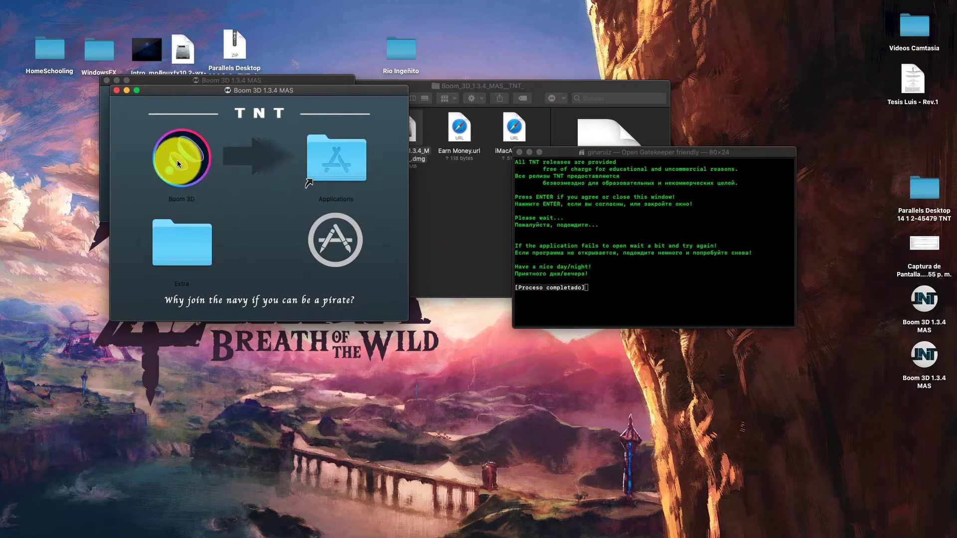
Copy Boom 3D from the disk image into the Applications folder and check that folder's contents.
drag(177, 160, 269, 128)
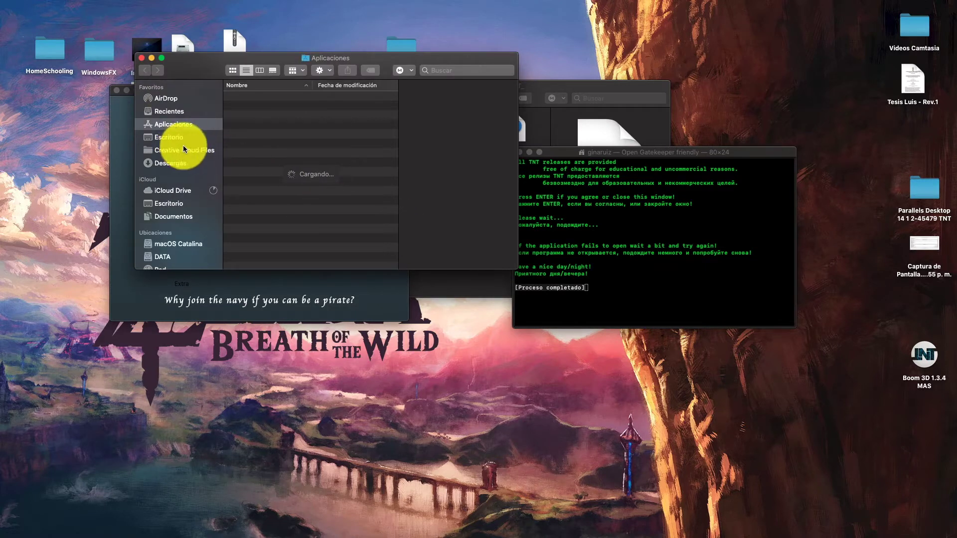
scroll(303, 142, down, 6)
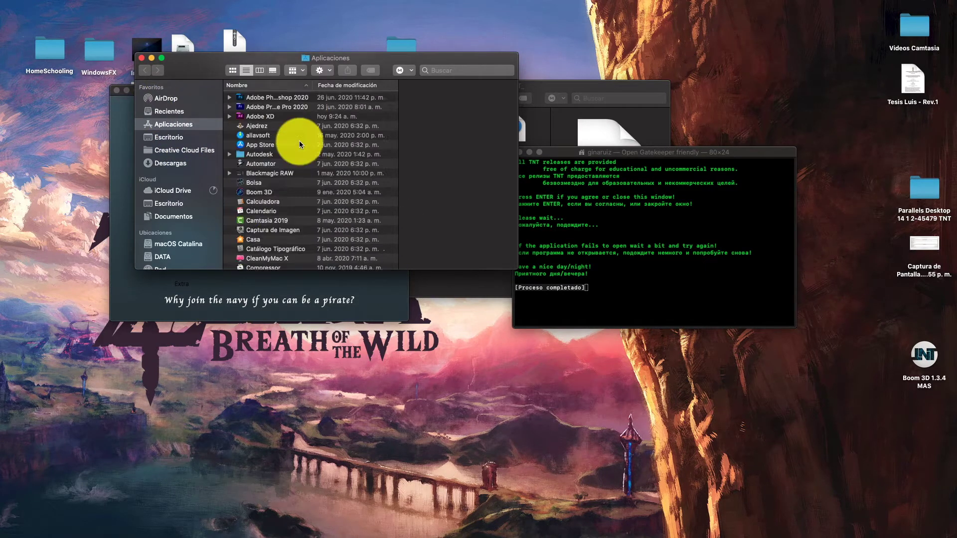
click(140, 58)
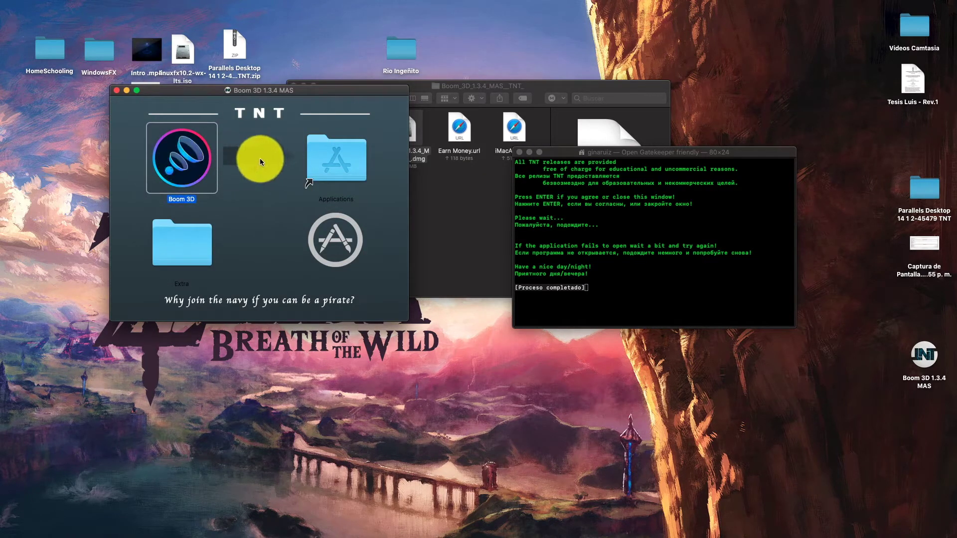
Close the Terminal window and the Boom_3D_1.3.4_MAS__TNT_ folder window.
click(519, 153)
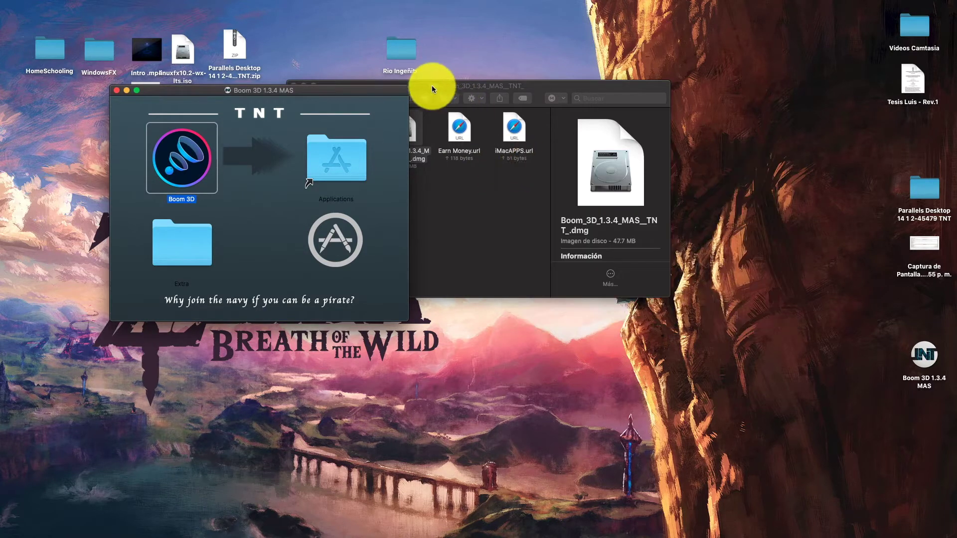
drag(432, 86, 492, 86)
click(360, 89)
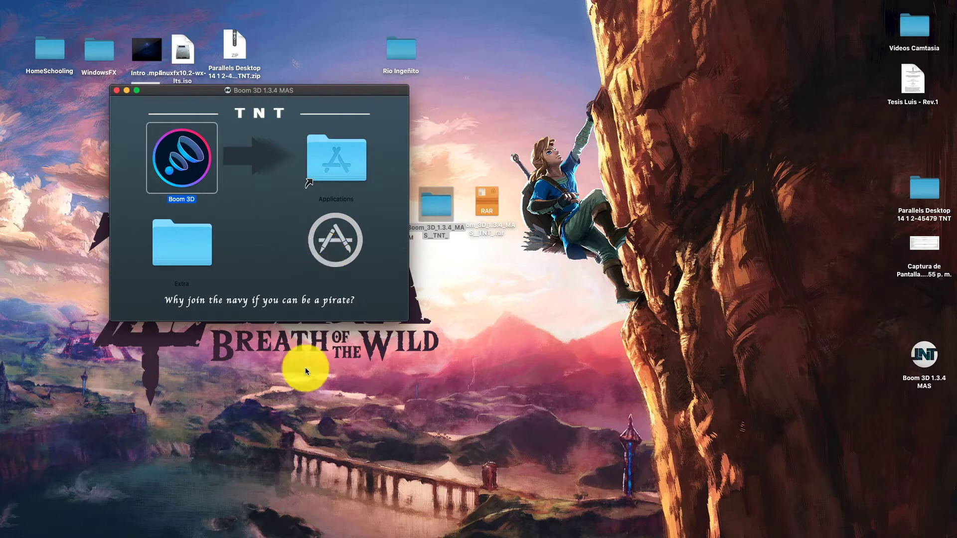
mouse_move(324, 529)
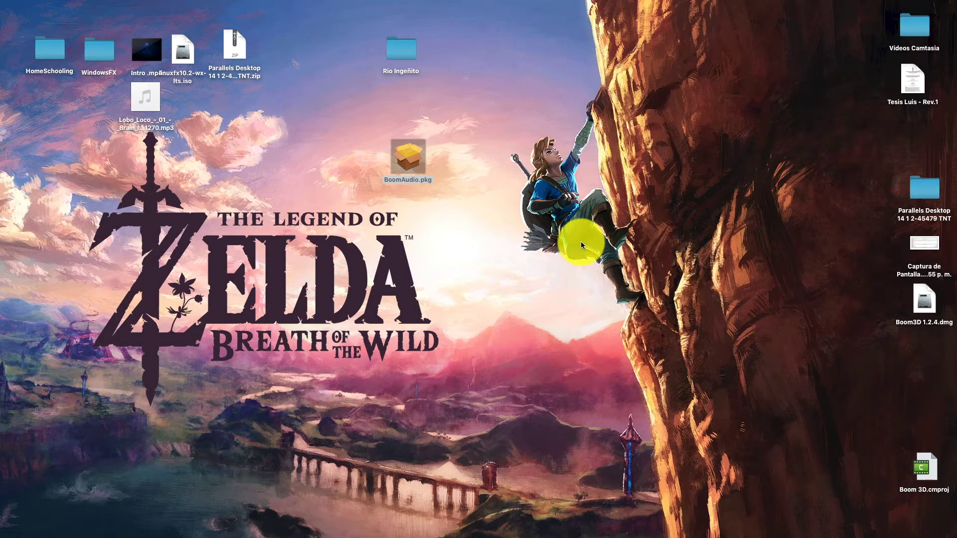
Install the BoomAudio.pkg component with the standard installation, authorizing it with the account password, and restart the computer.
double_click(405, 158)
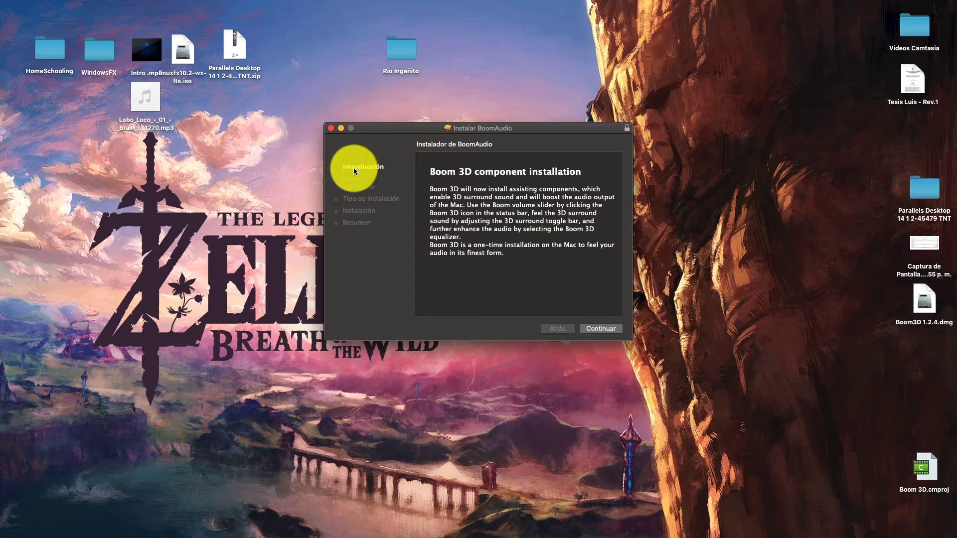
click(601, 328)
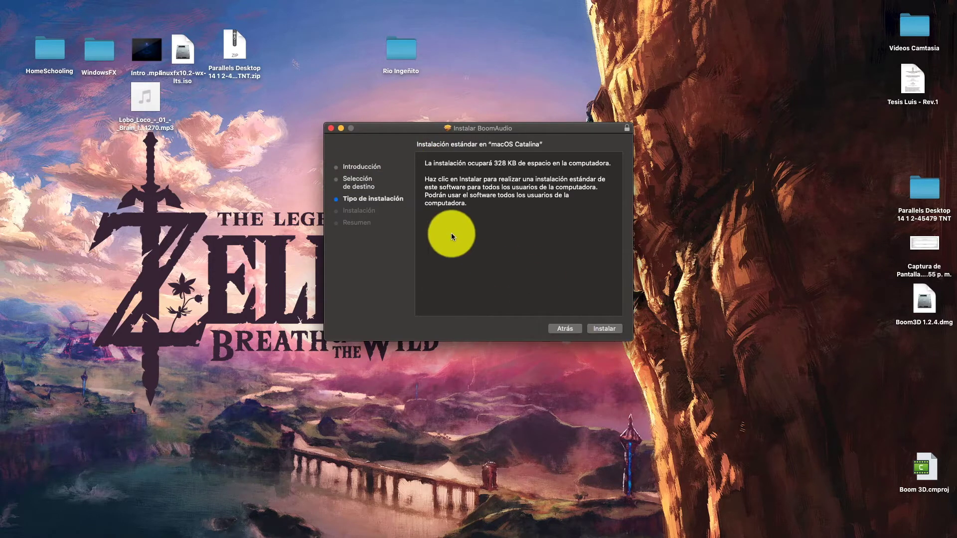
click(602, 327)
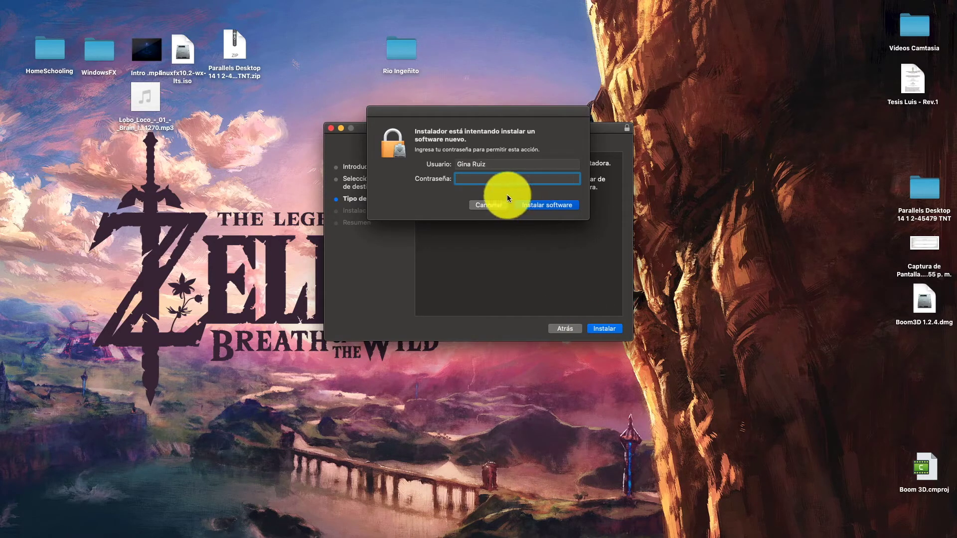
text(••••)
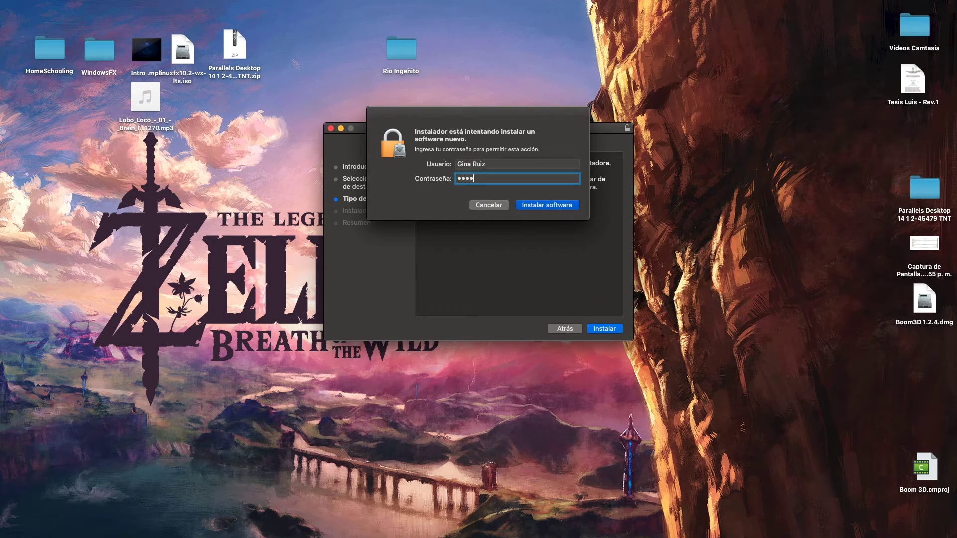
key(Return)
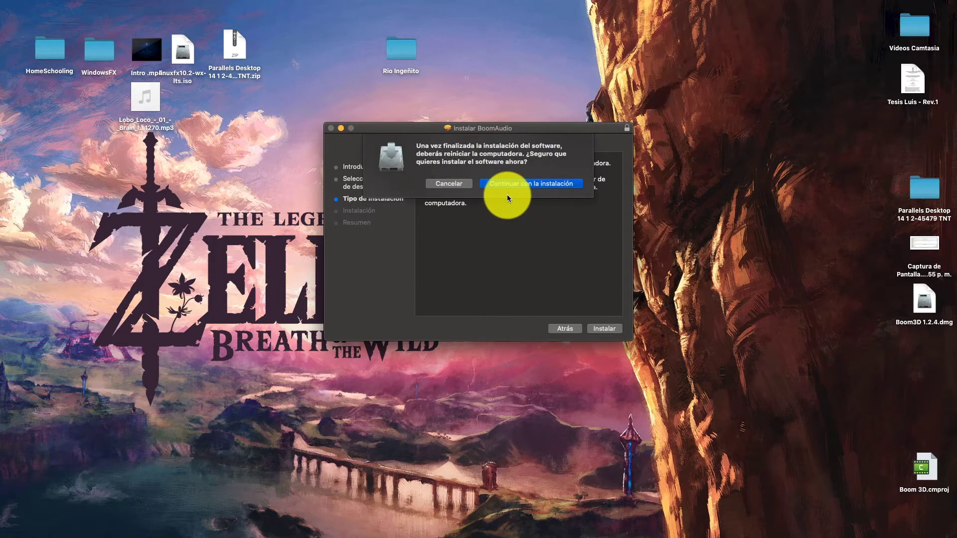
click(512, 185)
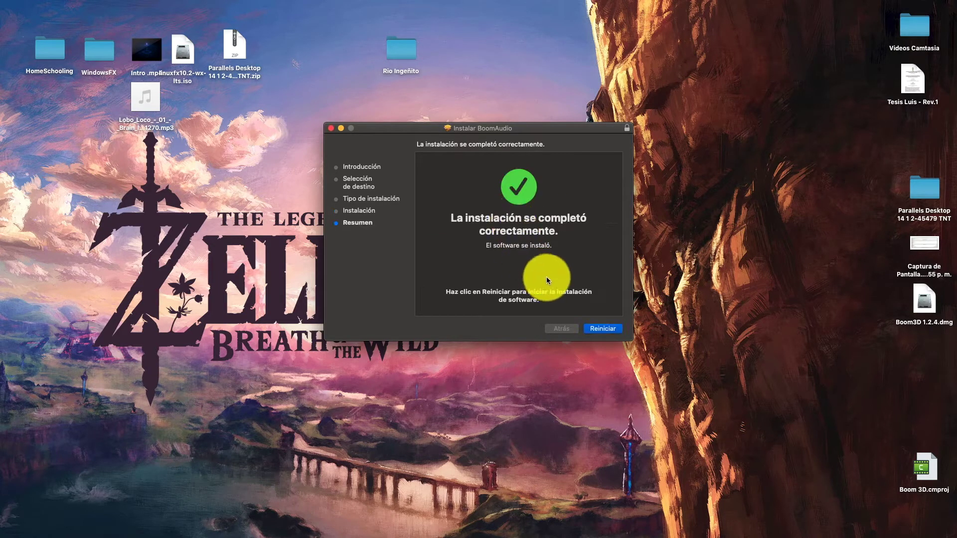
click(603, 330)
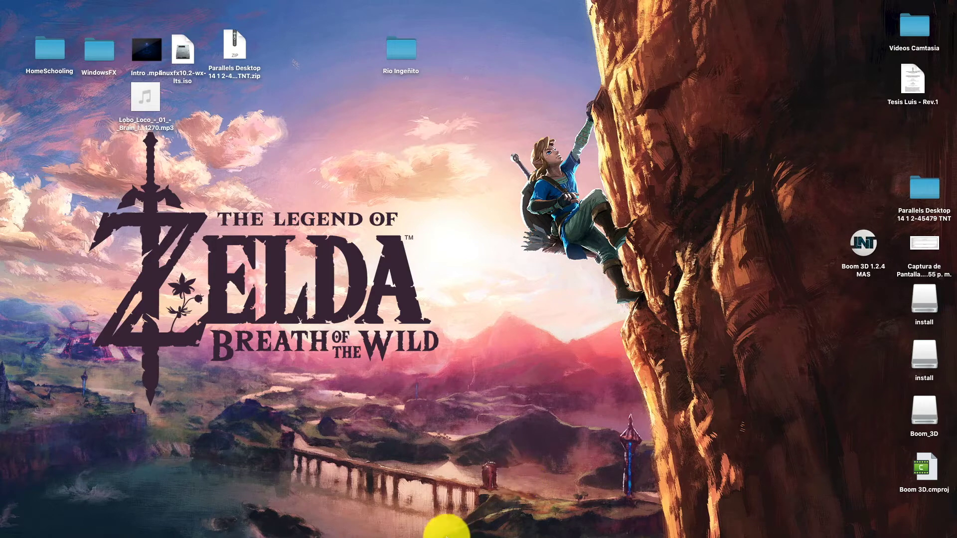
Launch Boom 3D from Launchpad, continue past its welcome screen and skip the introduction.
mouse_move(385, 533)
click(268, 524)
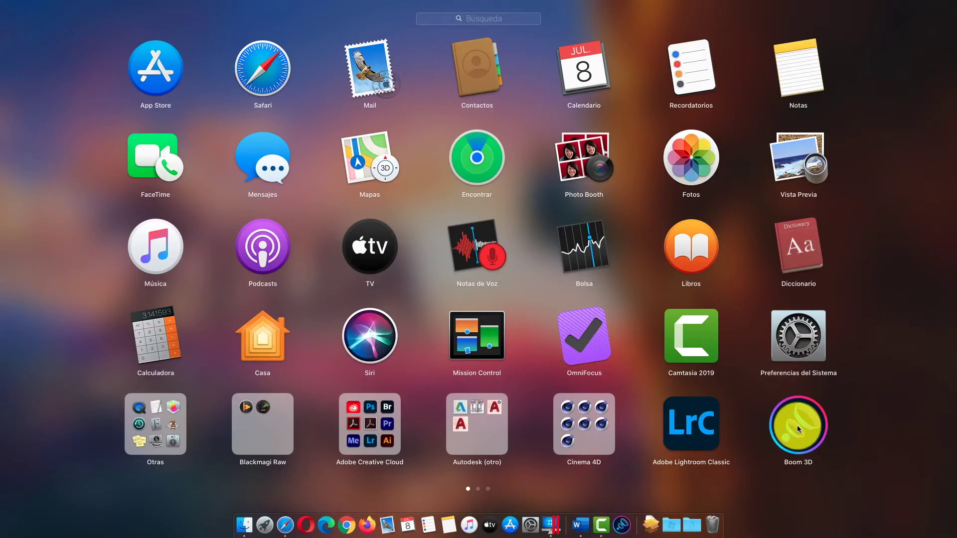
click(488, 490)
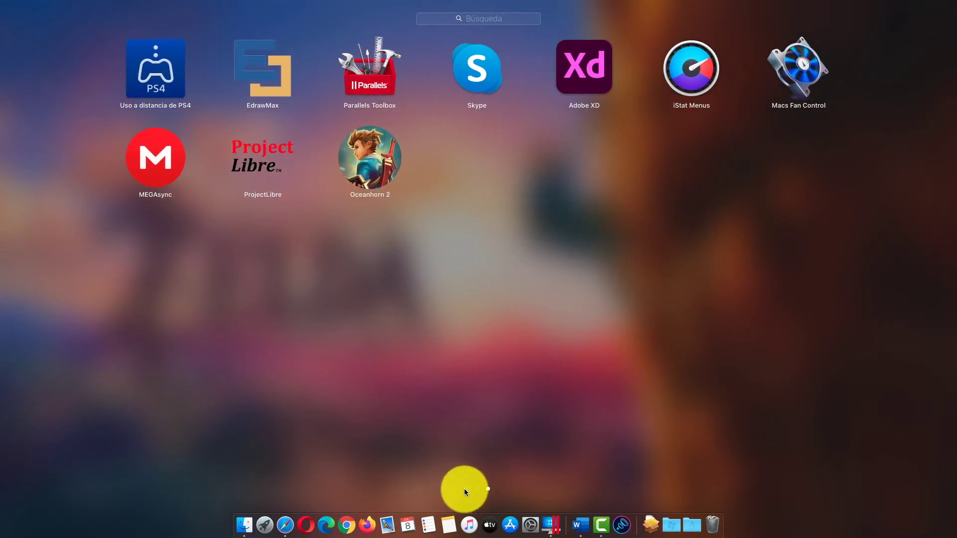
click(466, 488)
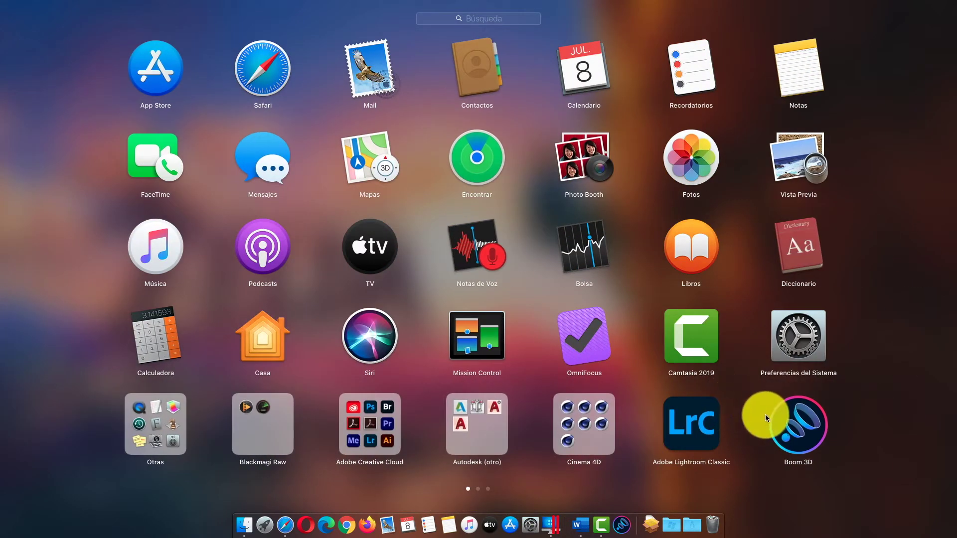
click(797, 421)
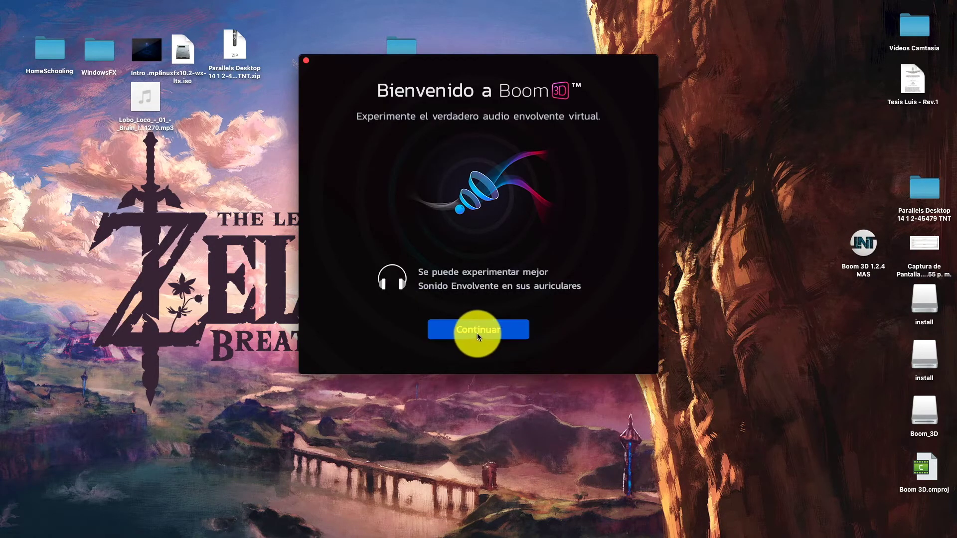
click(471, 332)
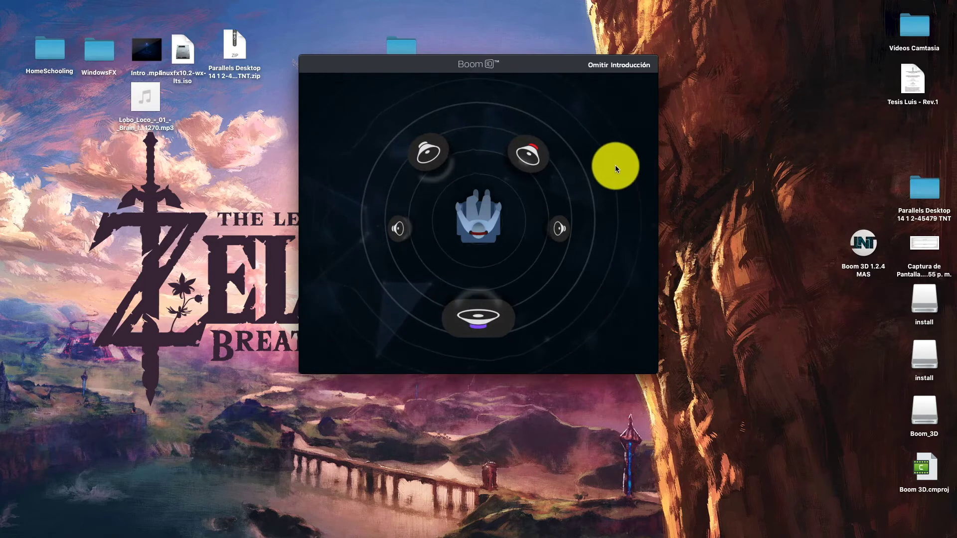
click(608, 66)
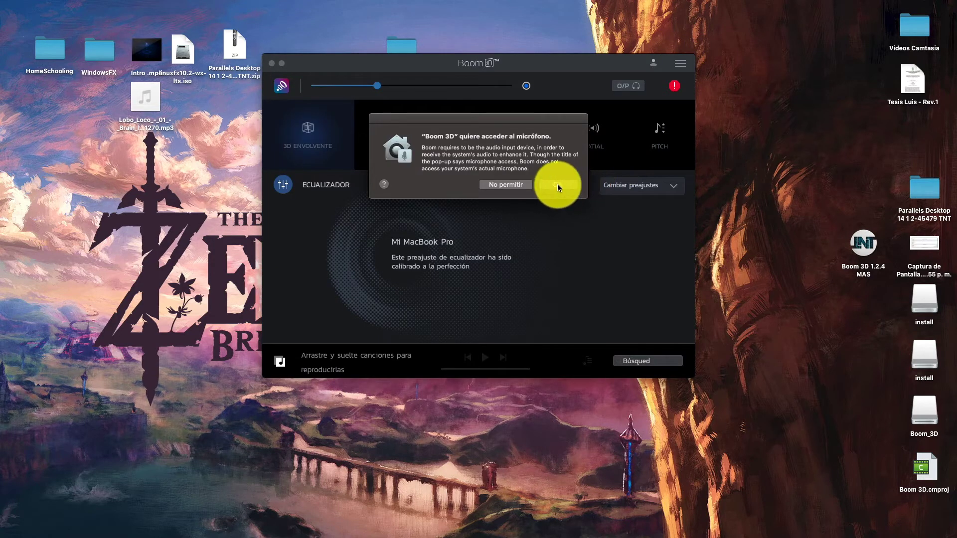
Read the microphone access request from Boom 3D and allow it.
drag(460, 136, 541, 141)
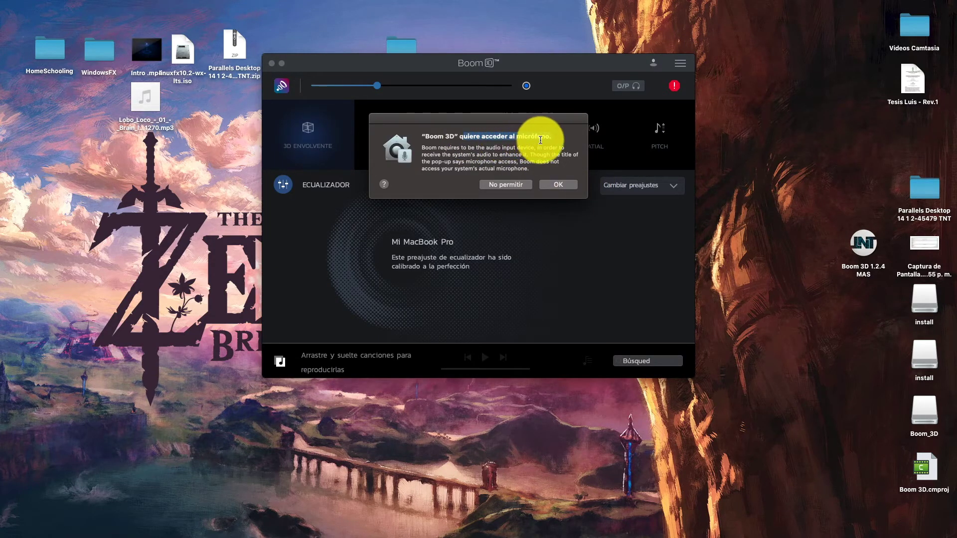
drag(424, 145, 525, 160)
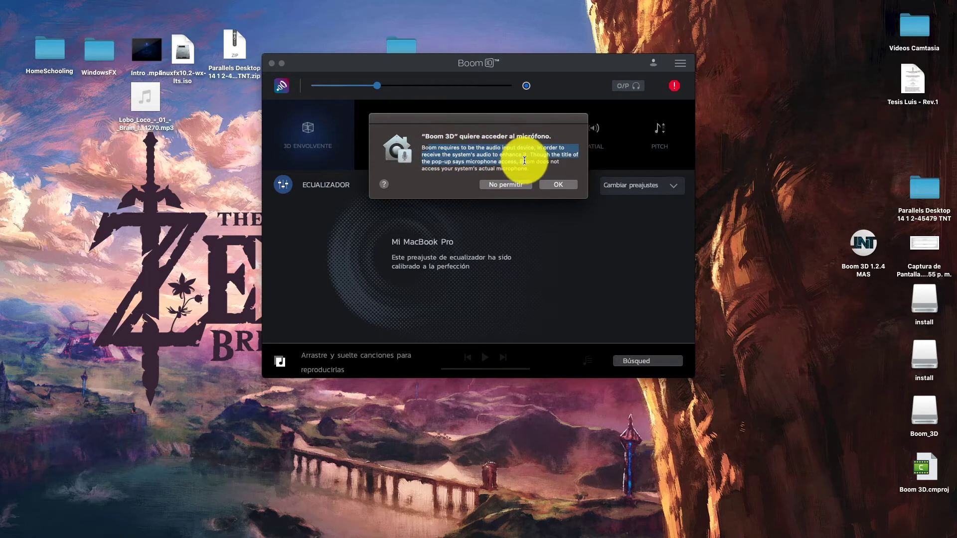
click(569, 183)
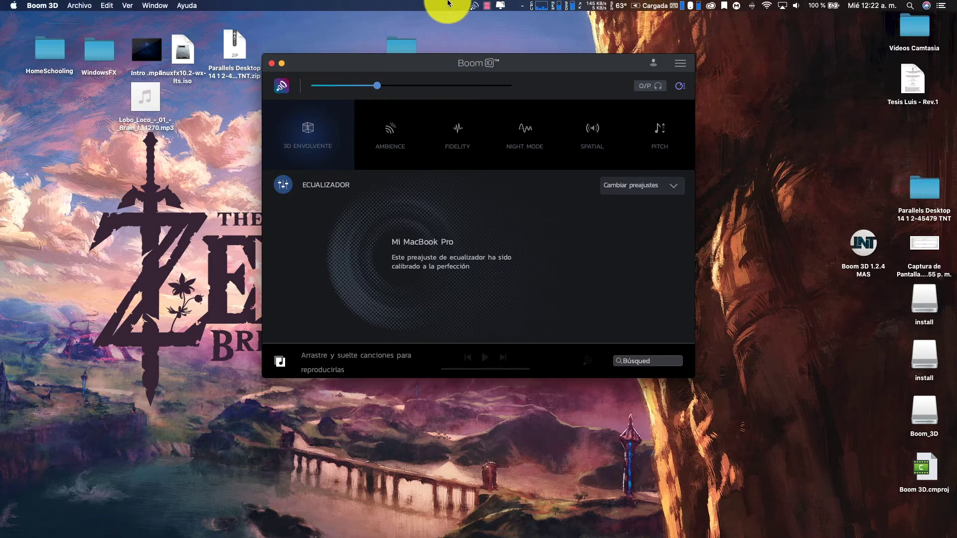
click(192, 6)
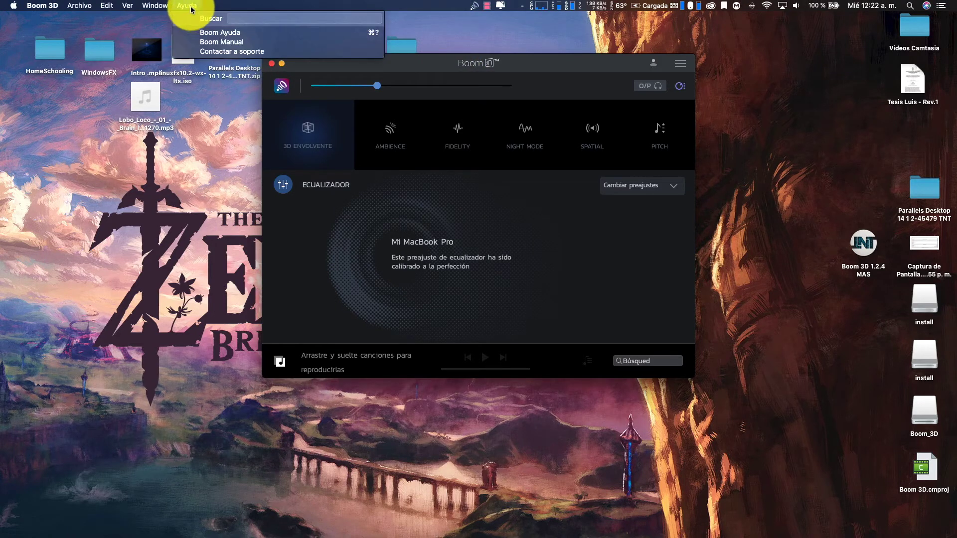
click(145, 6)
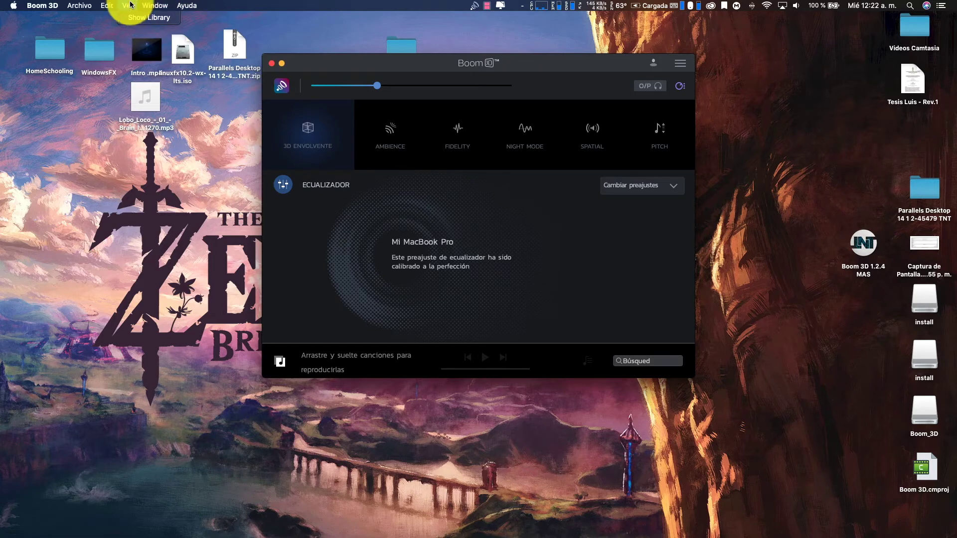
click(105, 6)
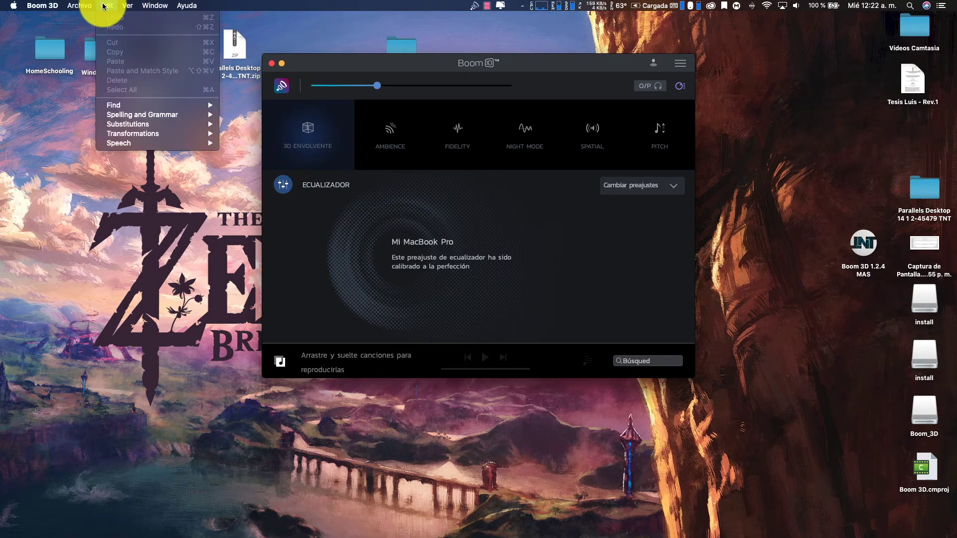
mouse_move(91, 5)
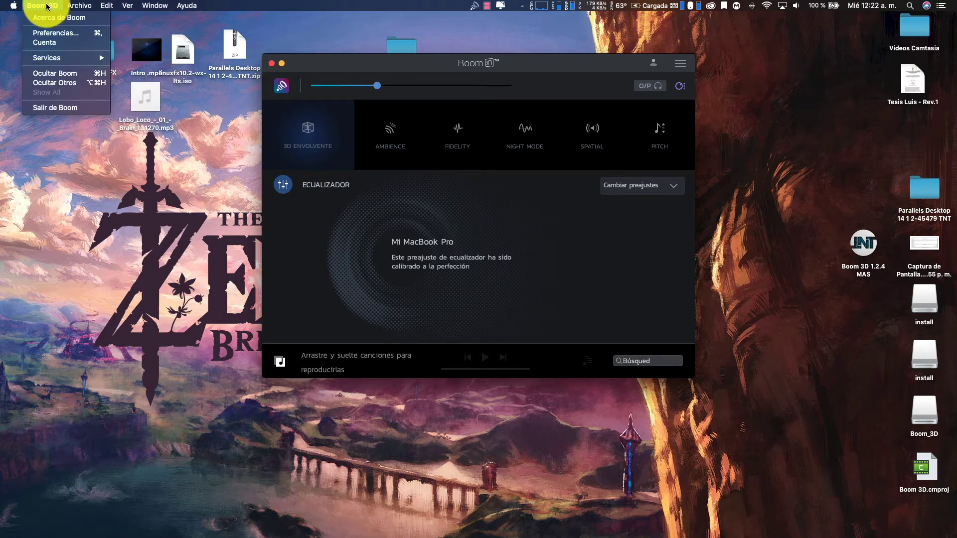
mouse_move(178, 6)
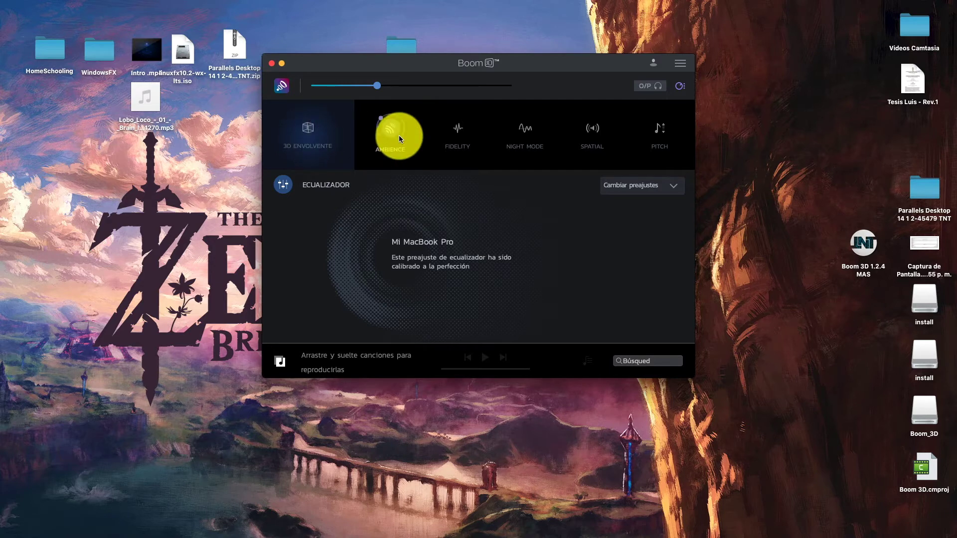
Try the Fidelity, Night Mode, Spatial and Pitch effects one at a time and leave Spatial switched on.
click(458, 133)
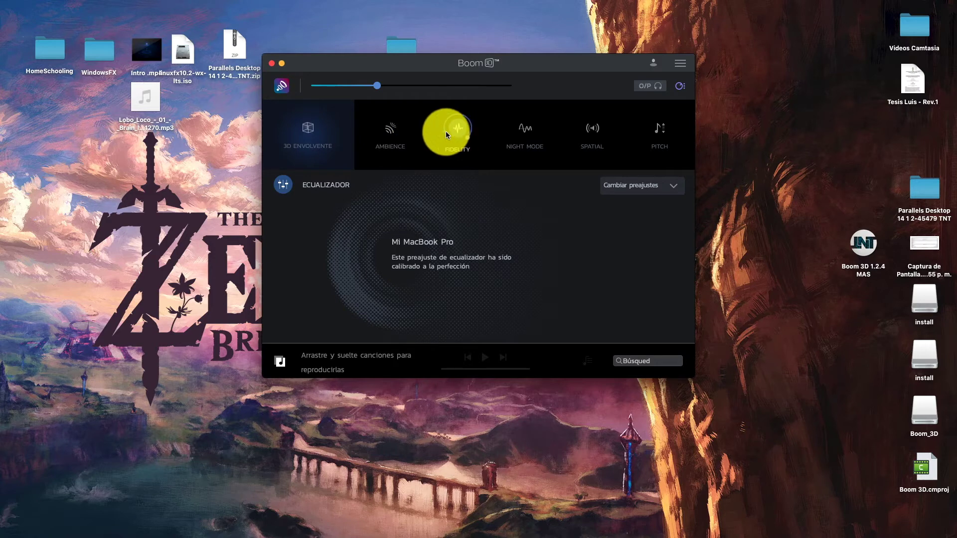
click(527, 130)
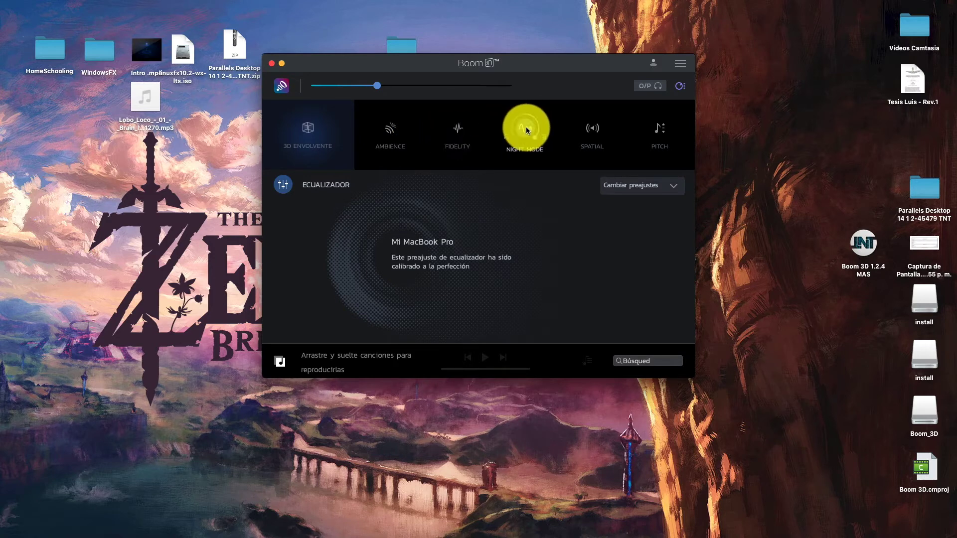
click(591, 125)
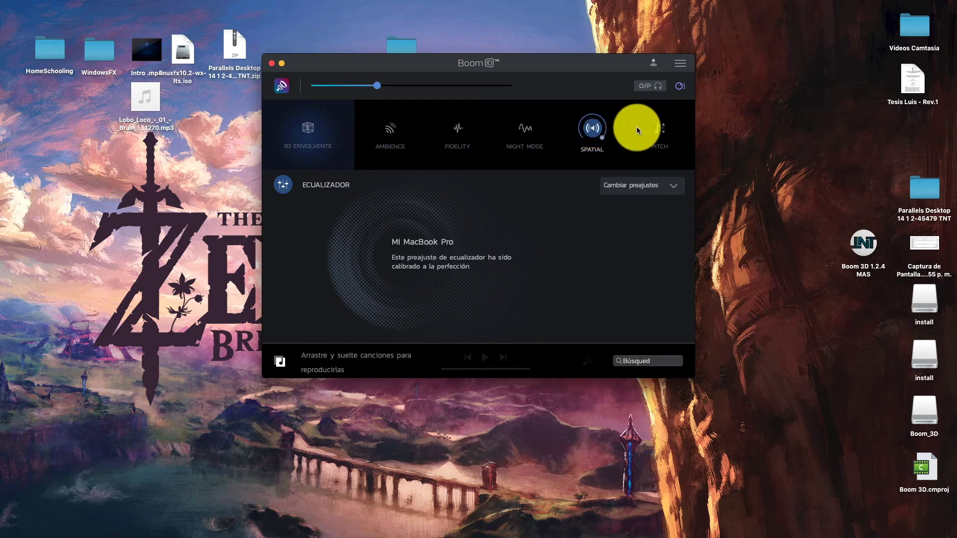
click(661, 129)
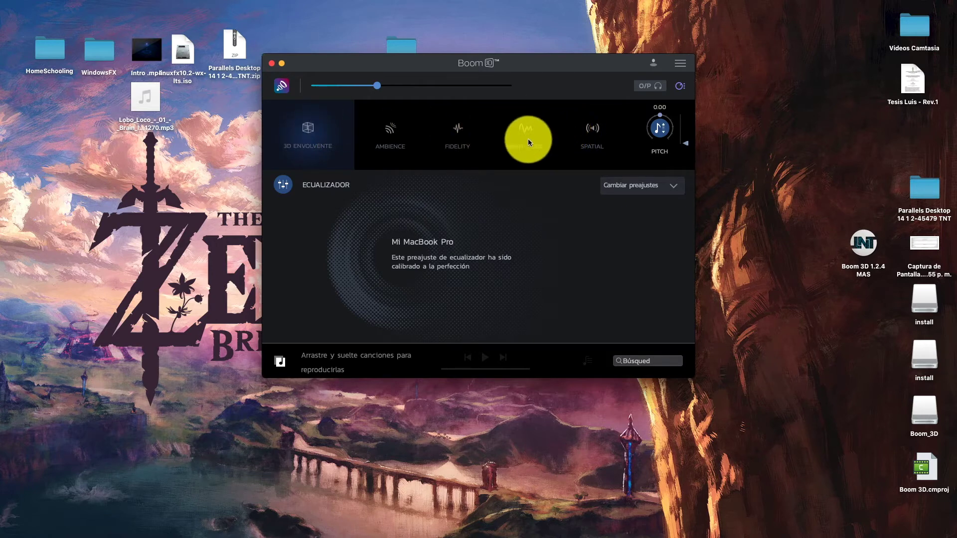
click(591, 132)
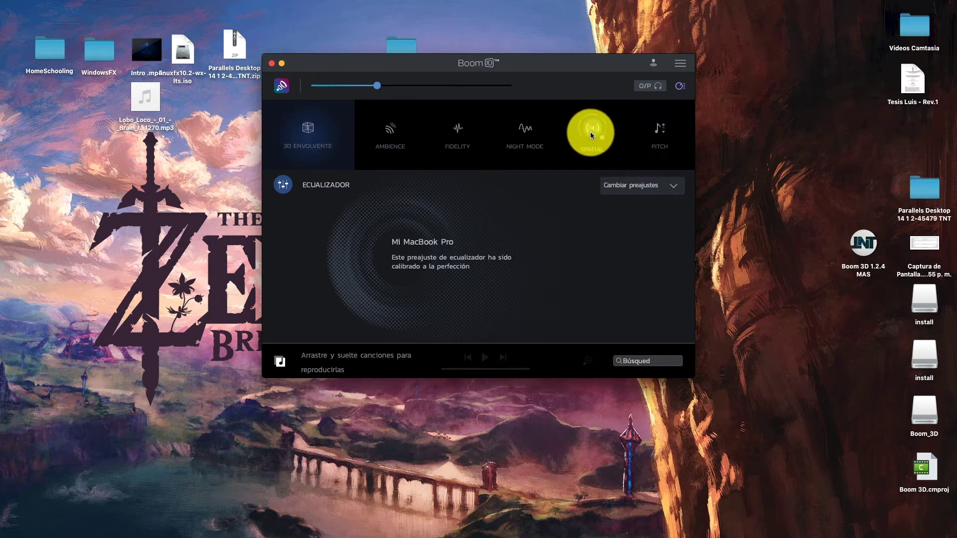
Browse the list of equalizer presets and turn the equalizer off.
click(670, 189)
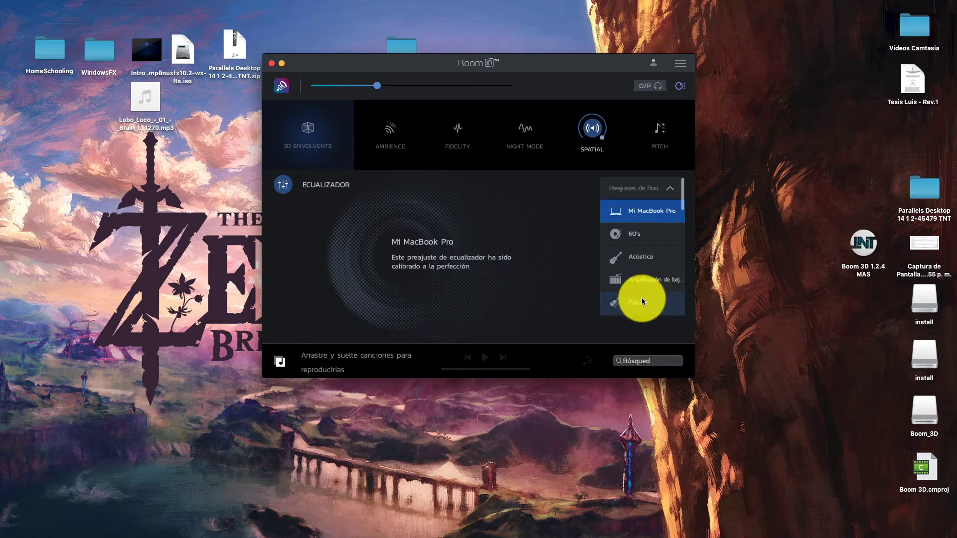
click(670, 188)
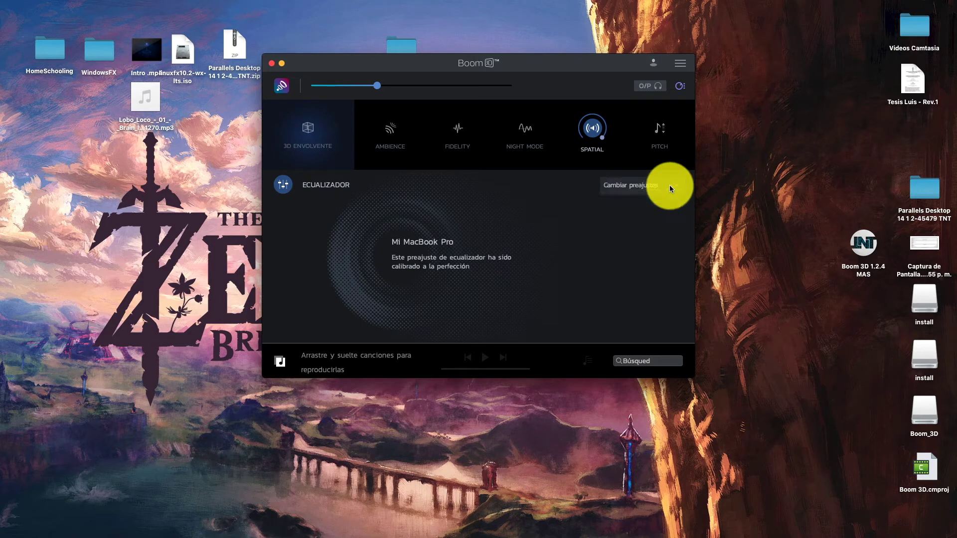
click(281, 185)
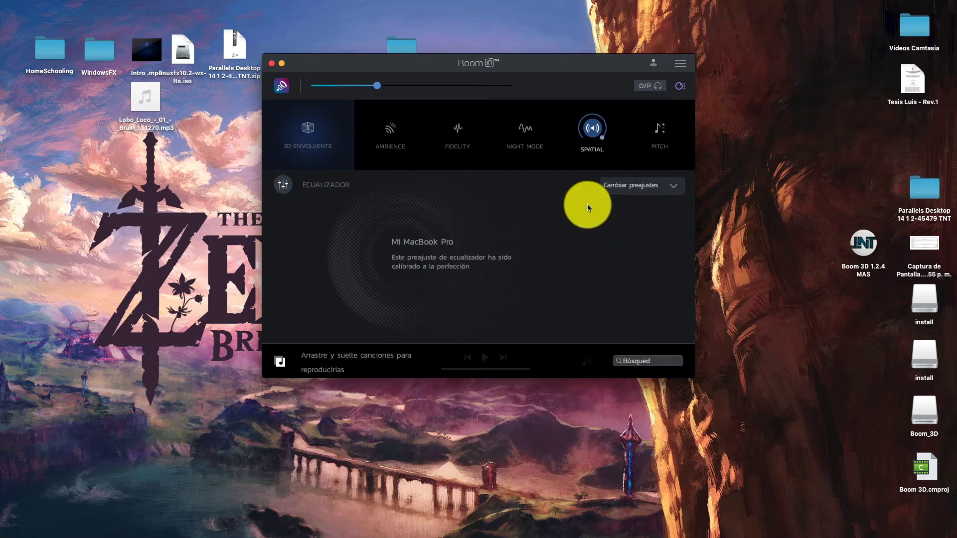
Set the headphone/speaker type of the Headphones output device to Altavoces externos.
click(659, 88)
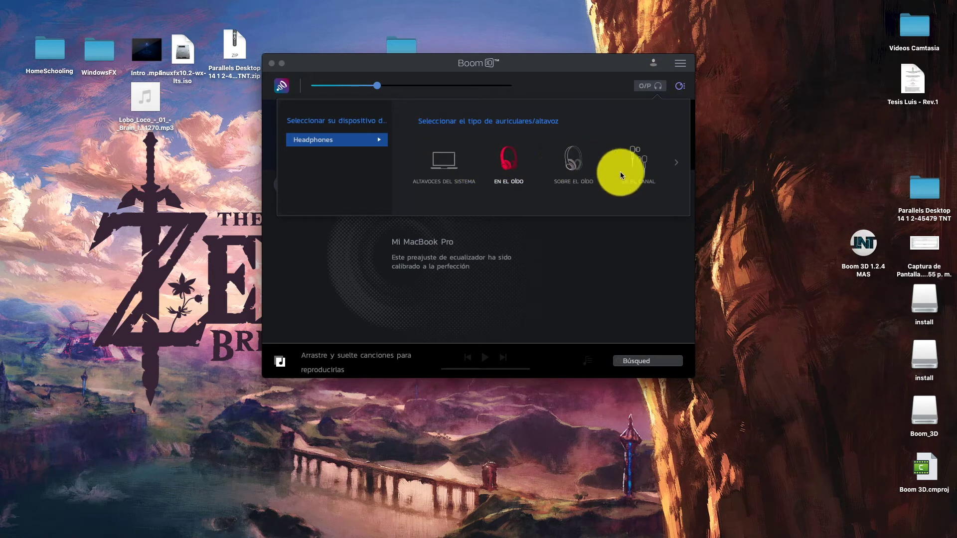
click(674, 161)
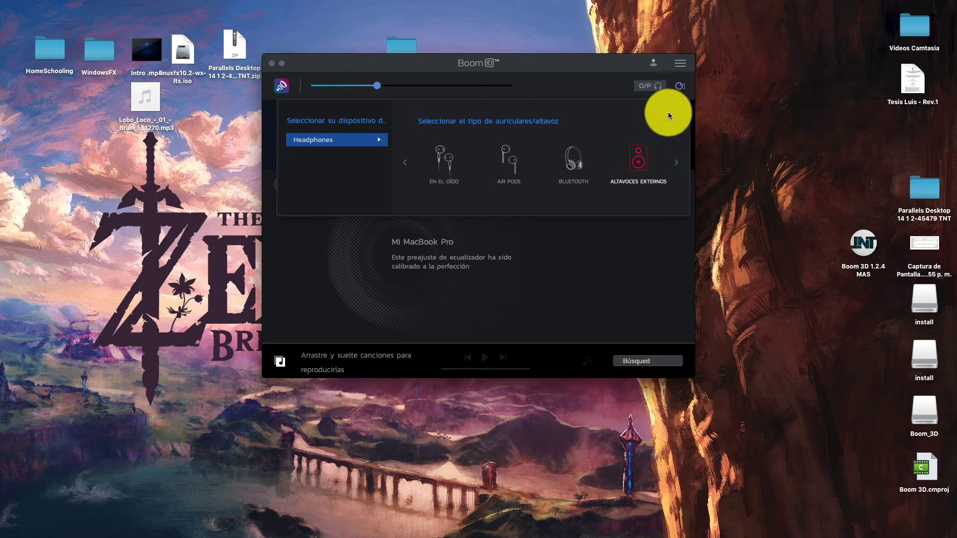
click(662, 88)
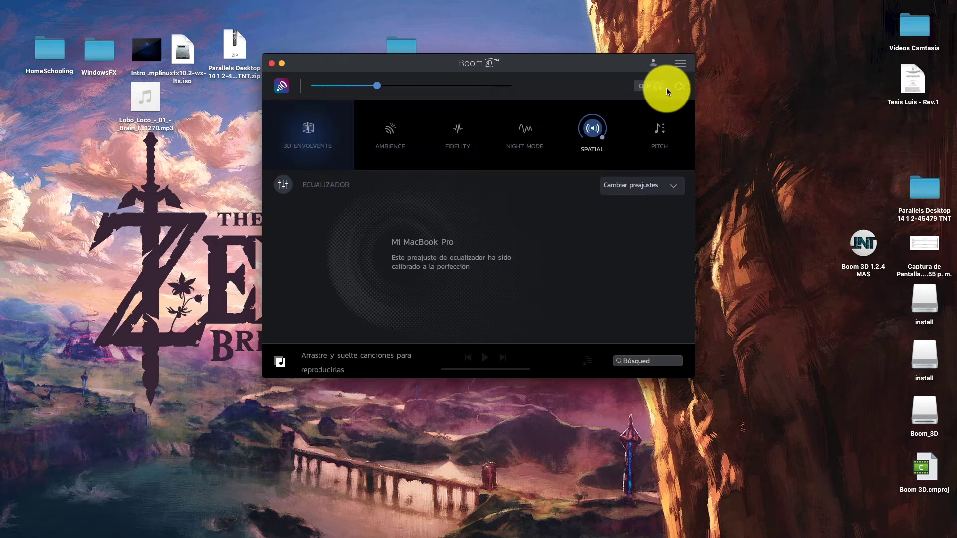
Review the per-application volume controller and the options of Boom's own menu.
click(681, 88)
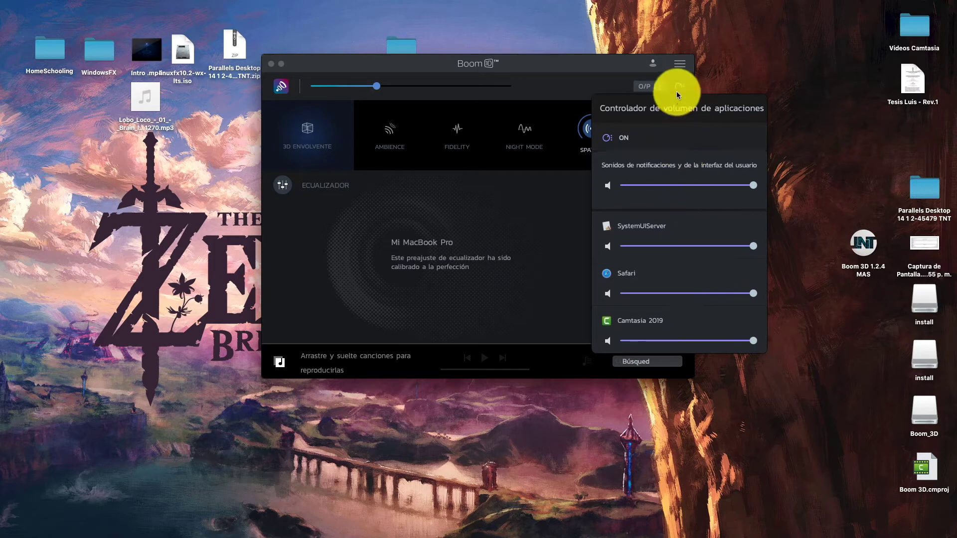
click(648, 70)
click(679, 64)
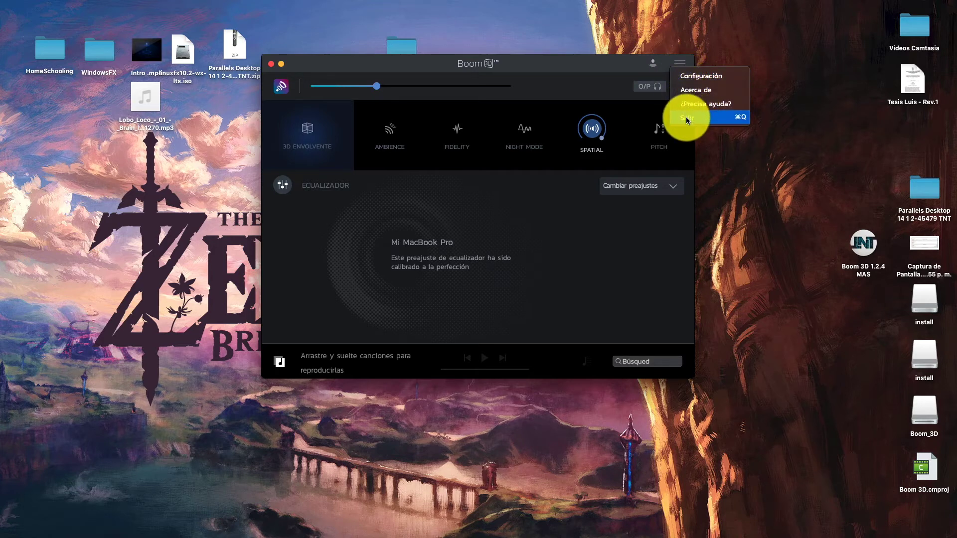
Raise the Boom volume to about the middle of its range, and turn Boom off and on again.
click(572, 61)
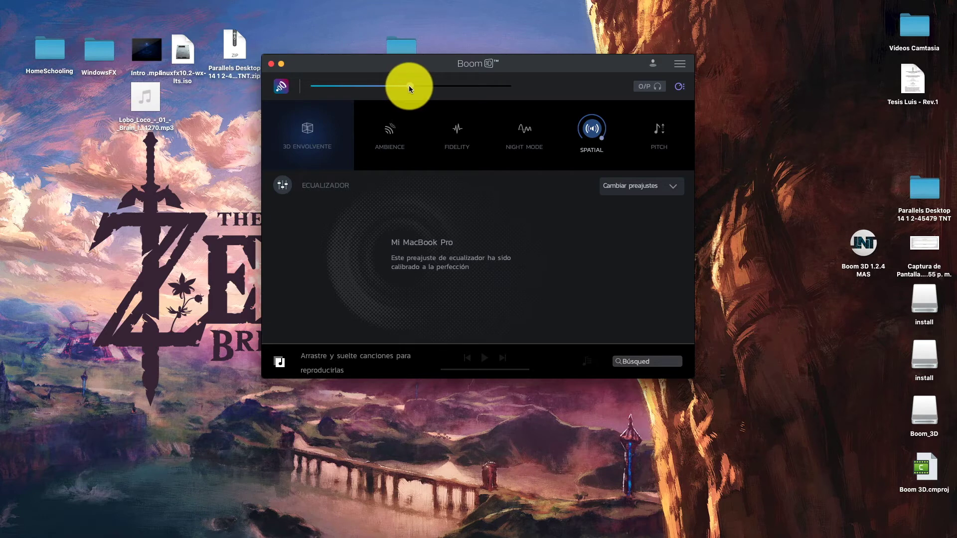
click(280, 86)
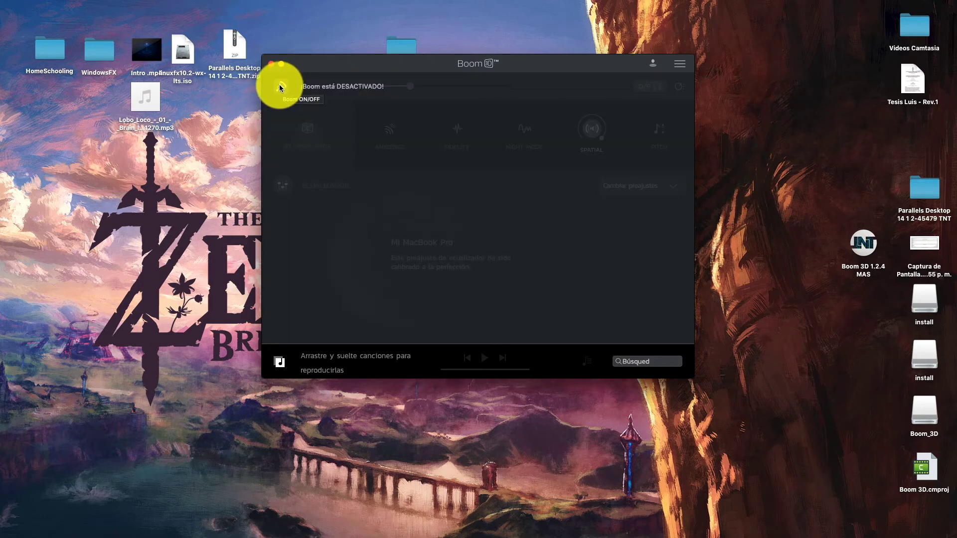
click(280, 87)
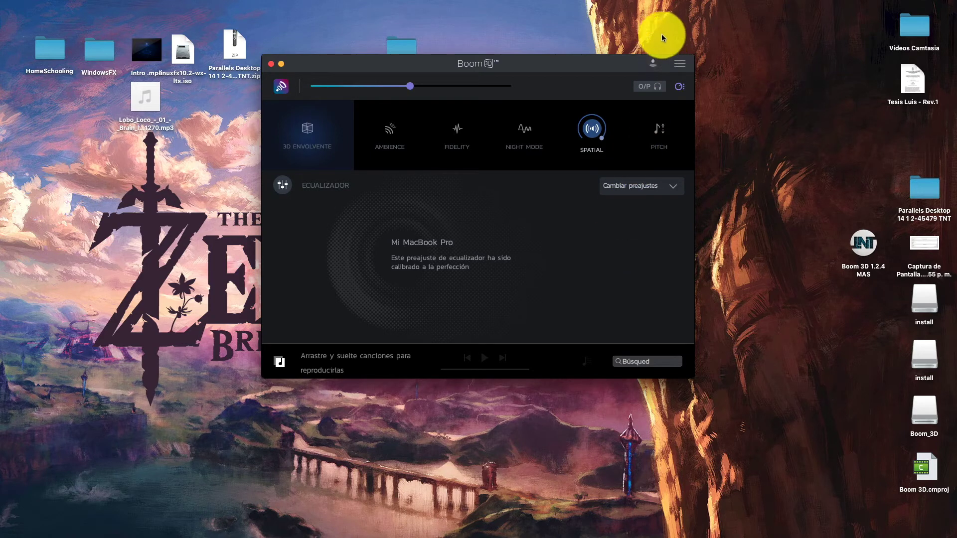
Close the Boom 3D window and choose to hide its icon from the Dock.
mouse_move(615, 2)
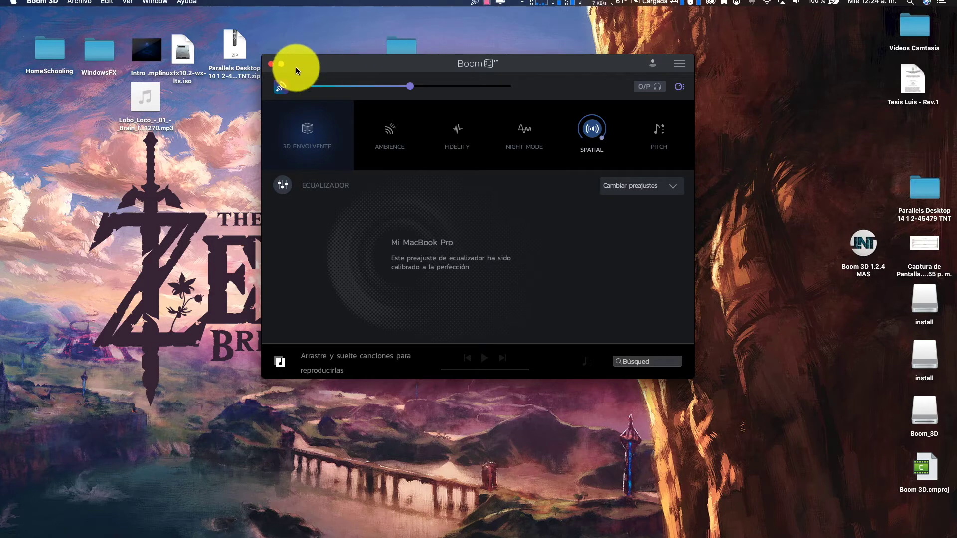
click(271, 65)
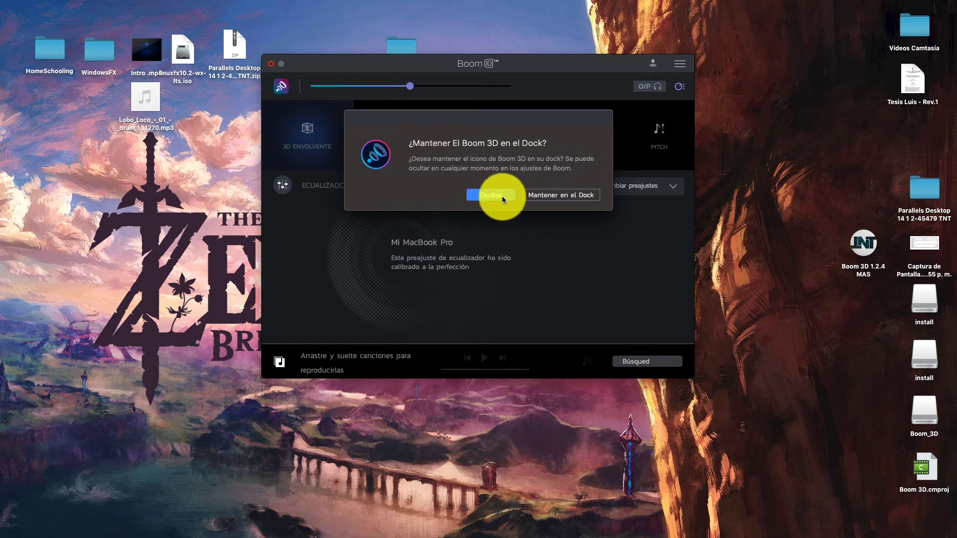
click(556, 196)
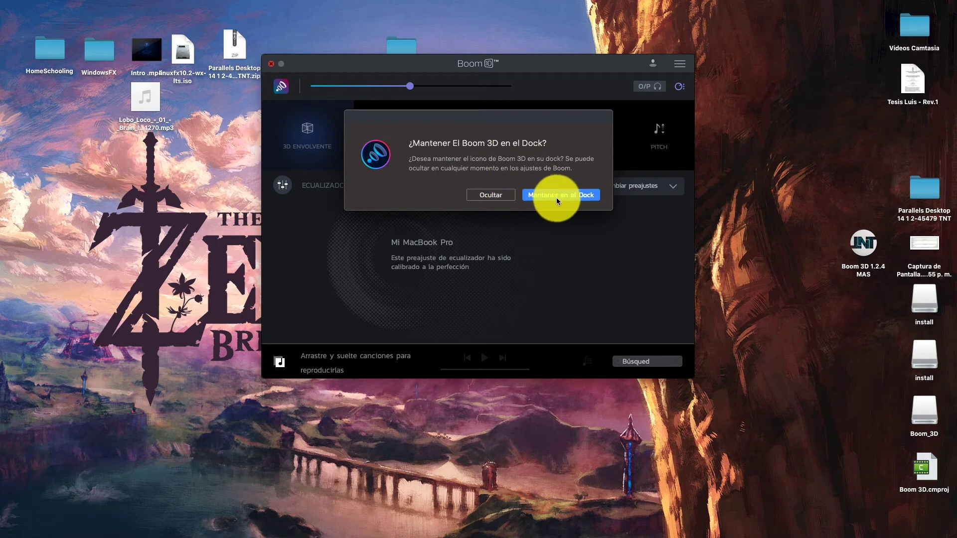
click(504, 194)
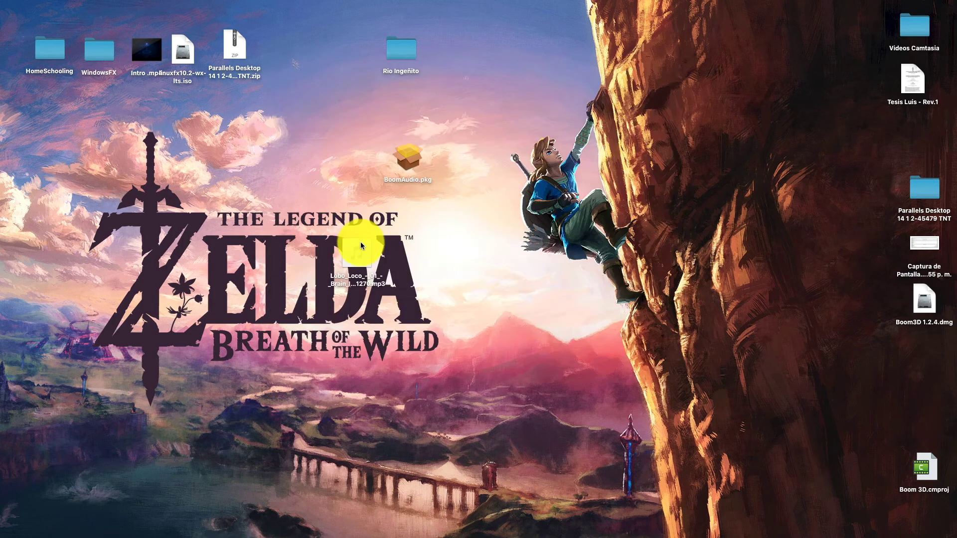
Play the Lobo Loco Brain MP3 from the desktop in the Music app and reposition the player window.
drag(361, 244, 357, 249)
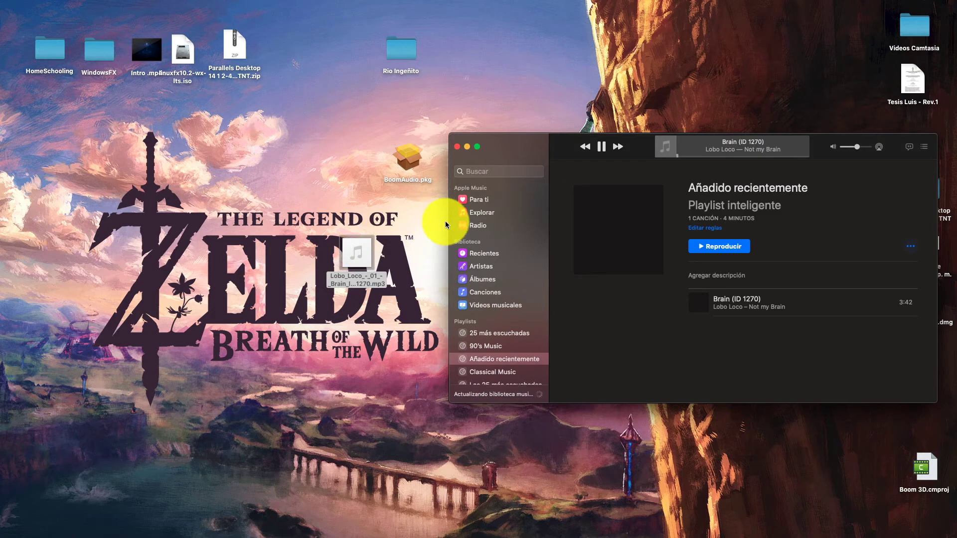
drag(506, 150, 414, 146)
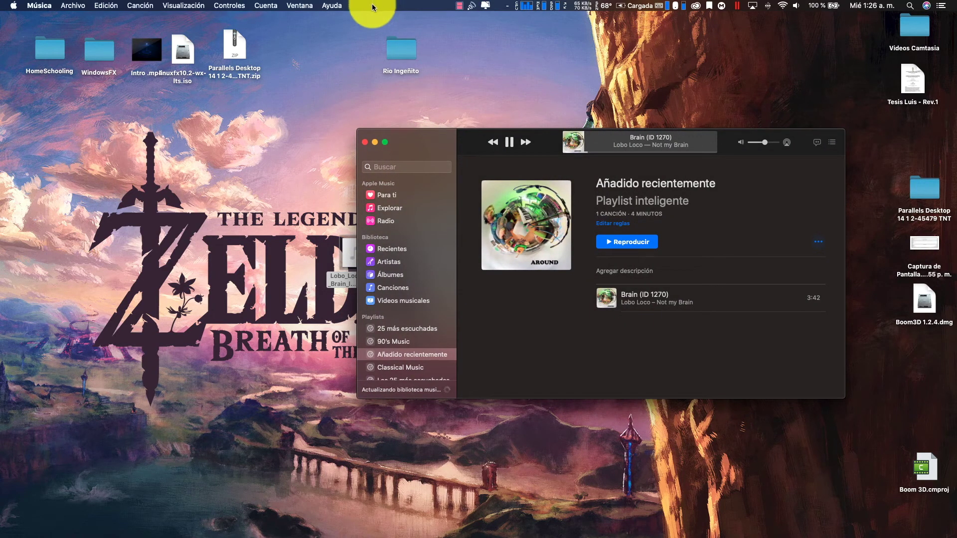
Turn Boom off from its quick controls and raise the system volume while the song plays.
click(471, 5)
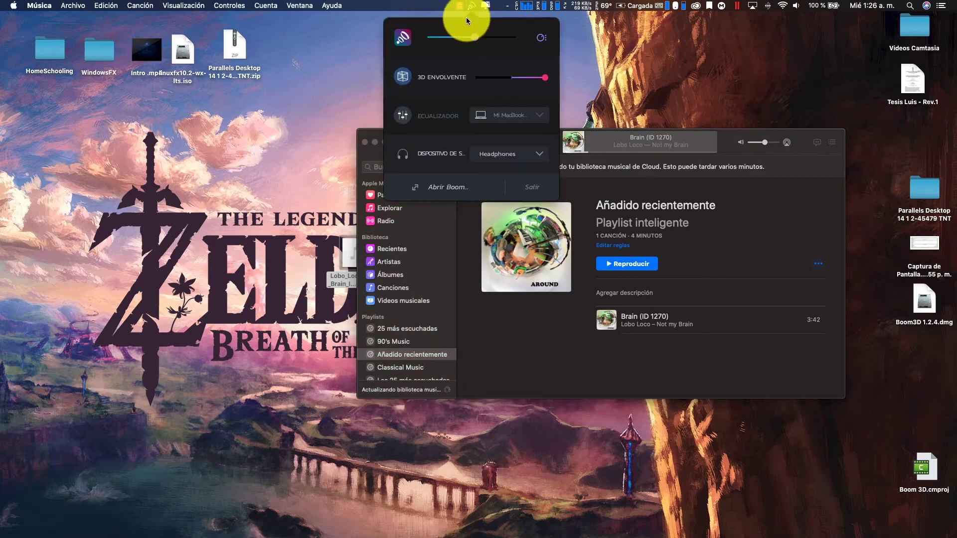
click(403, 38)
key(XF86AudioRaiseVolume)
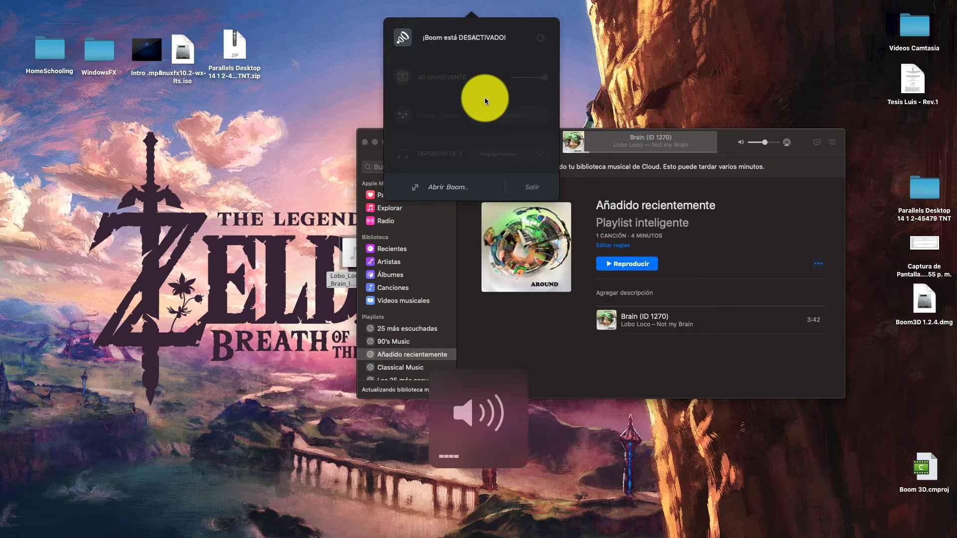
key(XF86AudioRaiseVolume)
key(XF86AudioRaiseVolume)
key(XF86AudioRaiseVolume)
key(XF86AudioLowerVolume)
key(XF86AudioRaiseVolume)
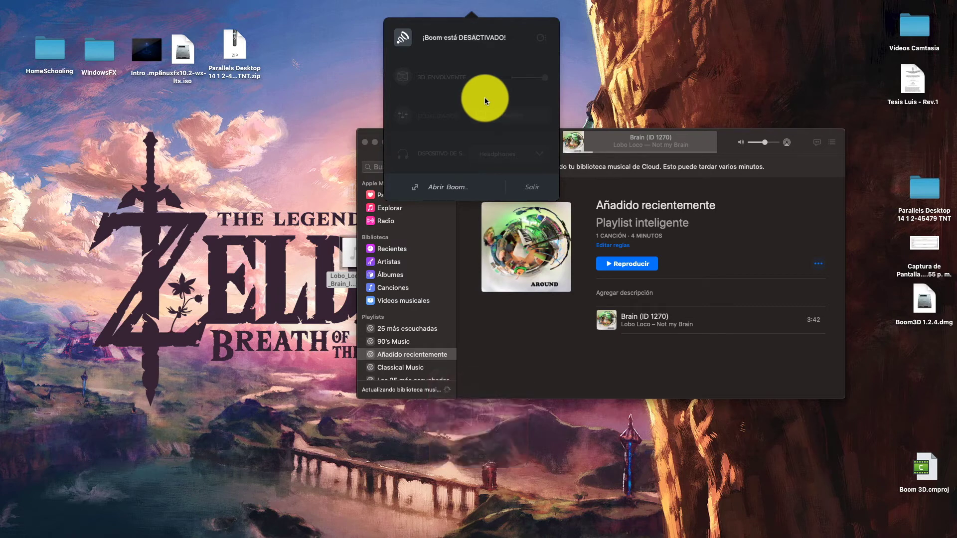
Open the full Boom 3D window and arrange it side by side with the Music window.
click(440, 190)
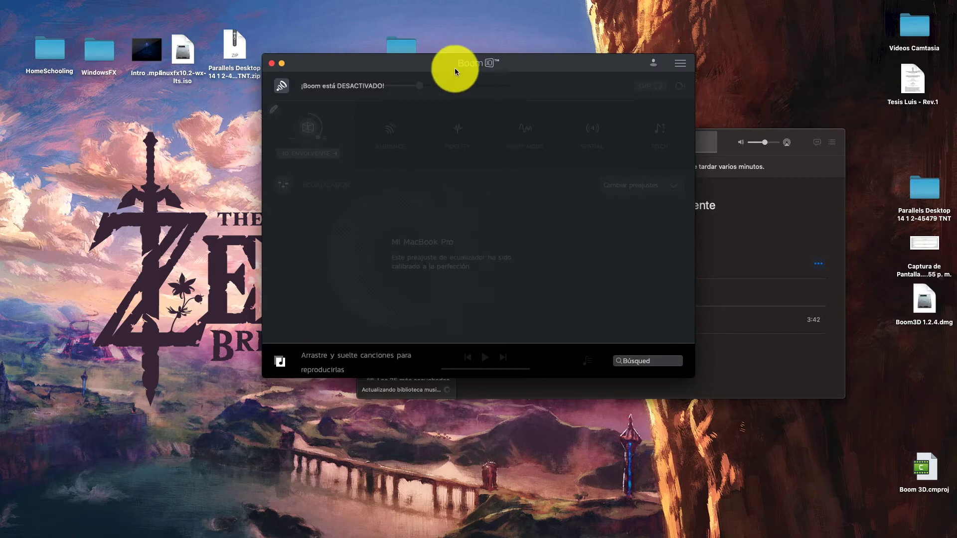
drag(455, 67, 306, 77)
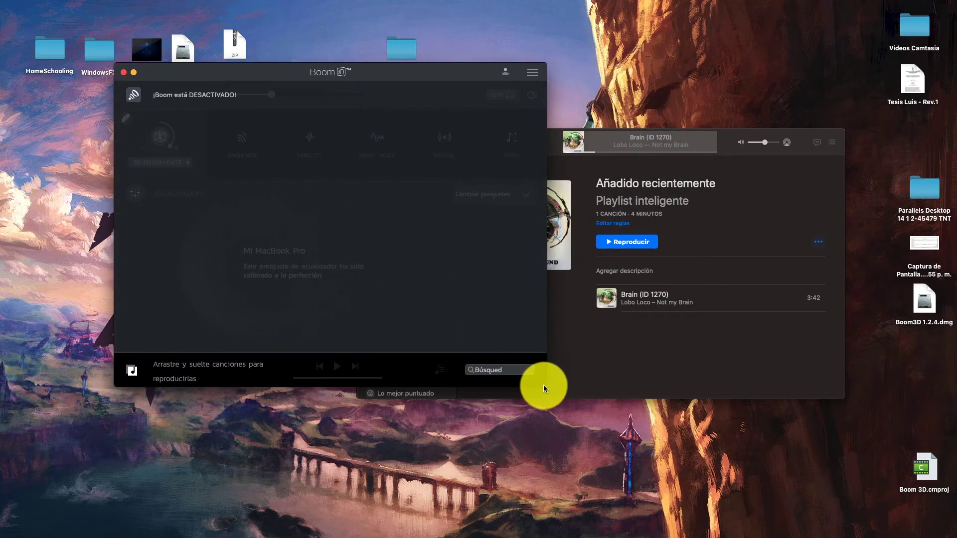
drag(389, 78, 289, 98)
drag(480, 136, 571, 128)
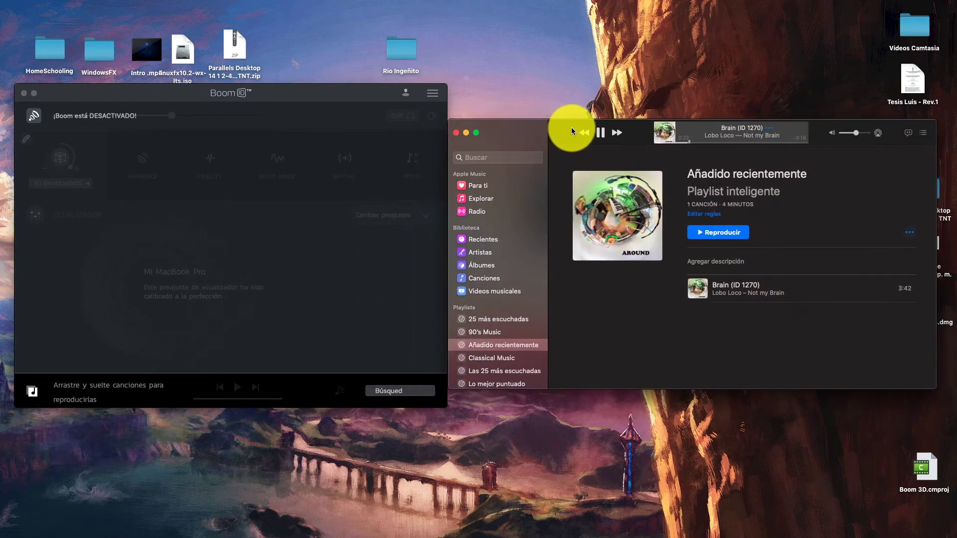
drag(295, 95, 300, 131)
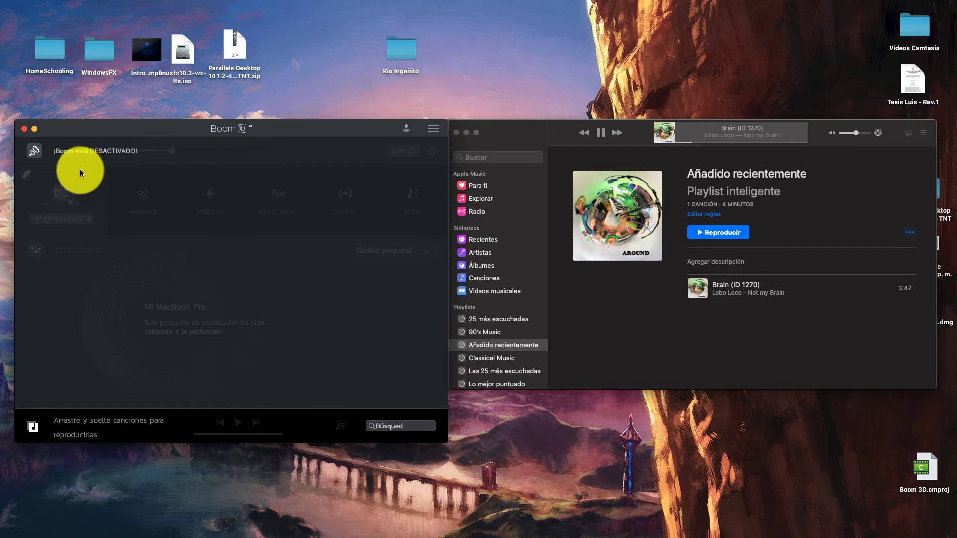
Switch Boom on and off twice to compare the song's sound with and without it.
click(34, 152)
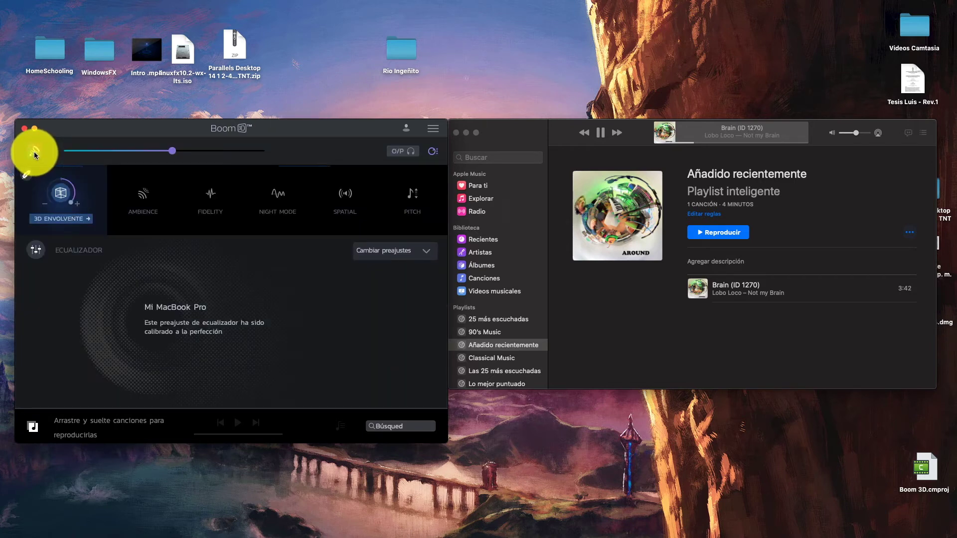
click(34, 152)
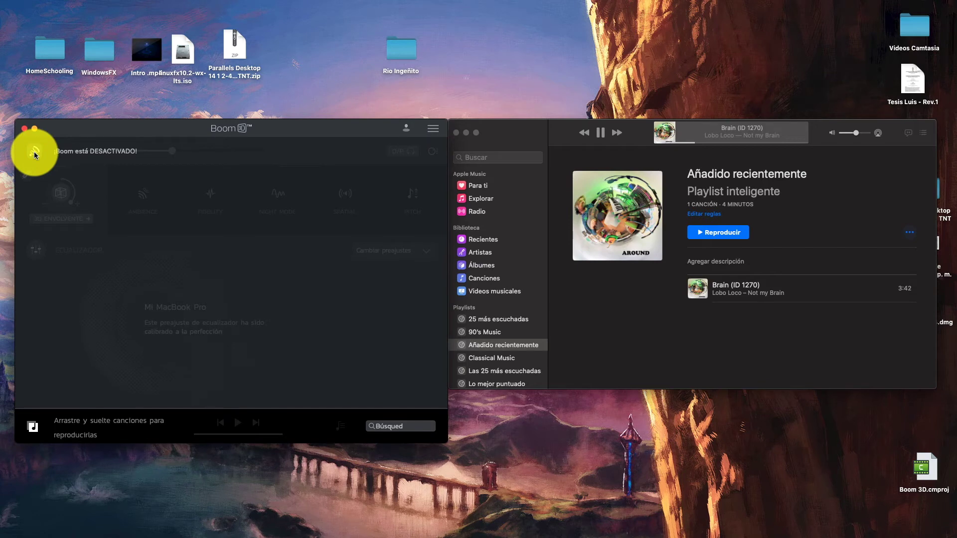
click(34, 151)
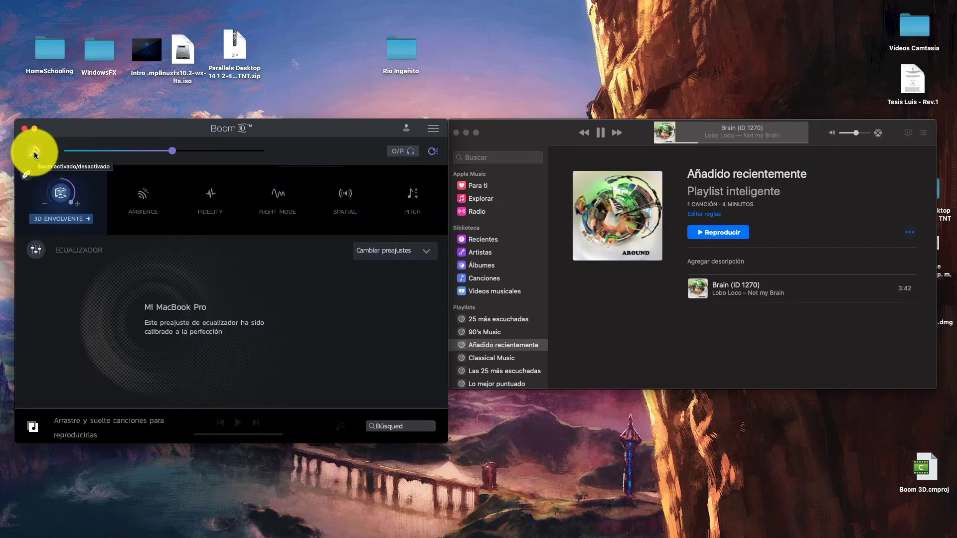
click(34, 151)
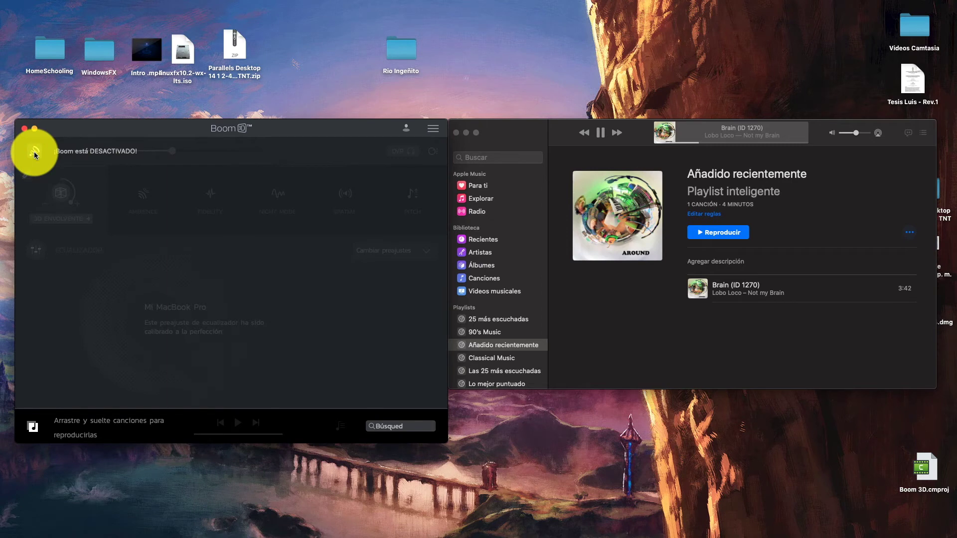
Turn Boom back on with the Ambience effect and raise the volume while the song plays.
click(34, 151)
click(148, 194)
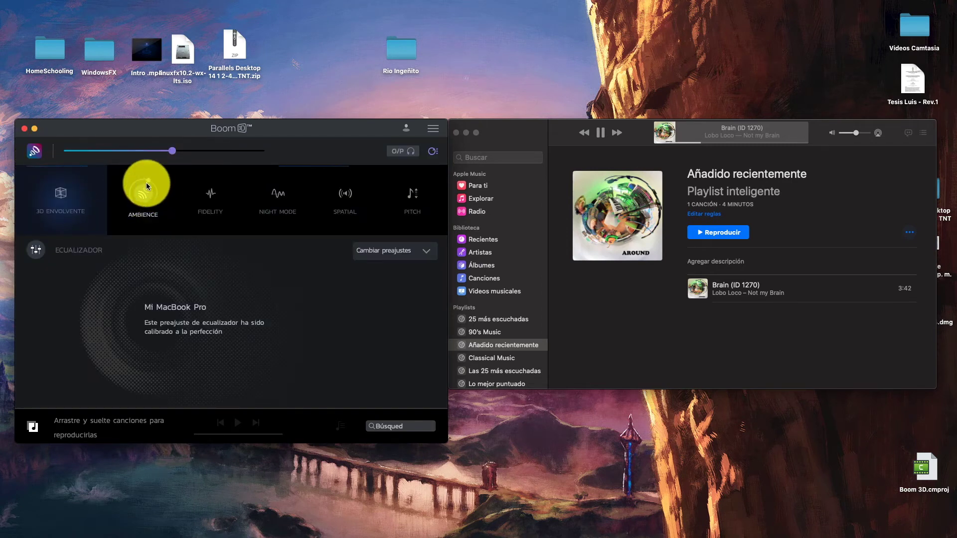
key(XF86AudioRaiseVolume)
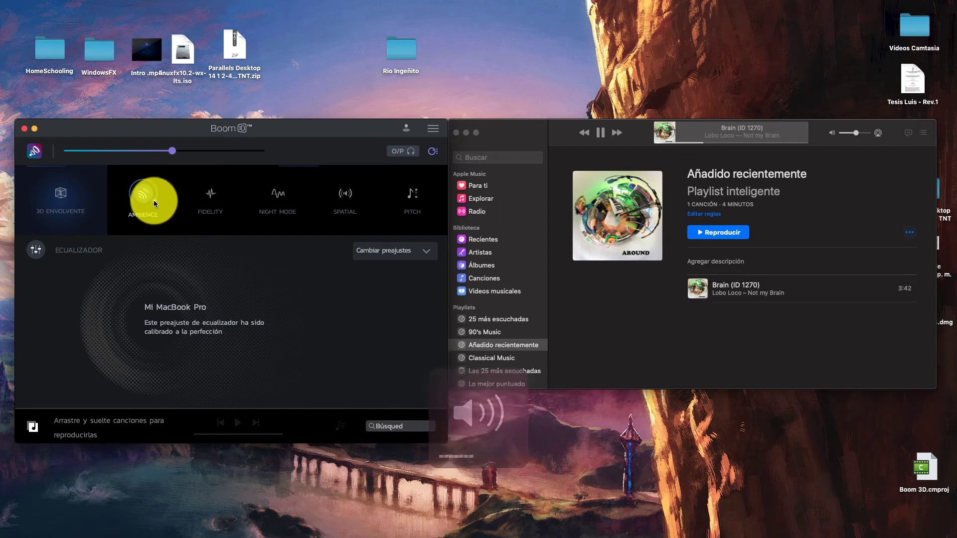
Apply the Fidelity effect and switch Boom off and on to compare the sound.
click(205, 194)
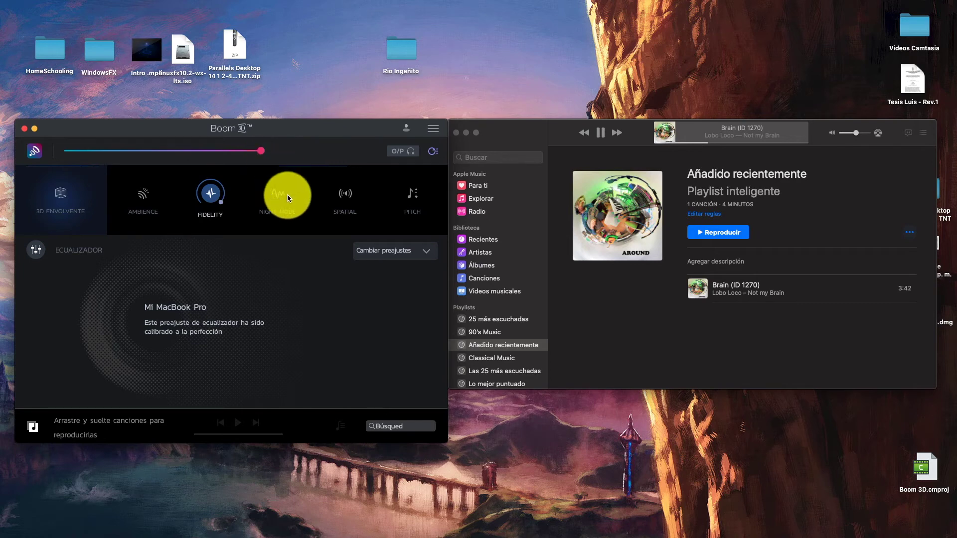
click(28, 152)
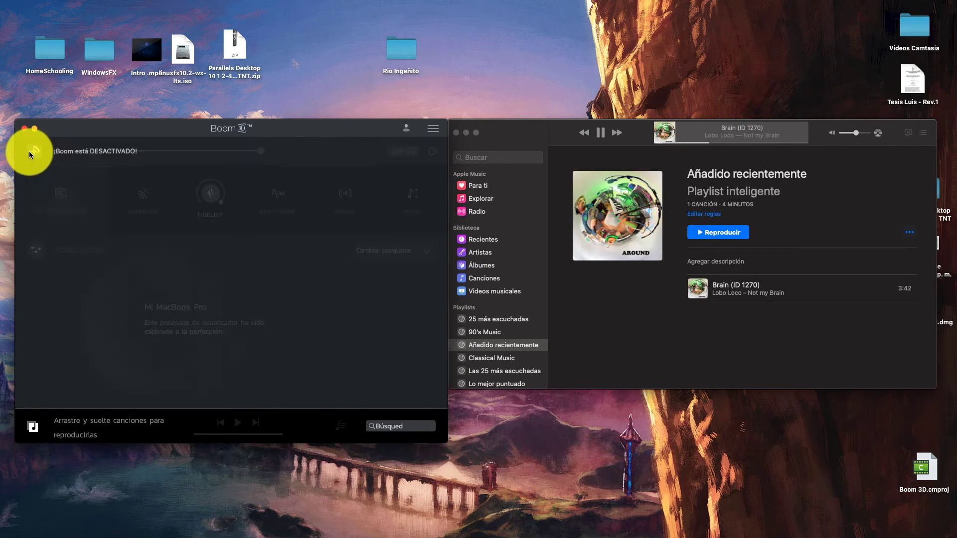
click(29, 151)
Try the Night Mode effect at different intensities, alternating it with the Fidelity and Spatial effects.
click(273, 196)
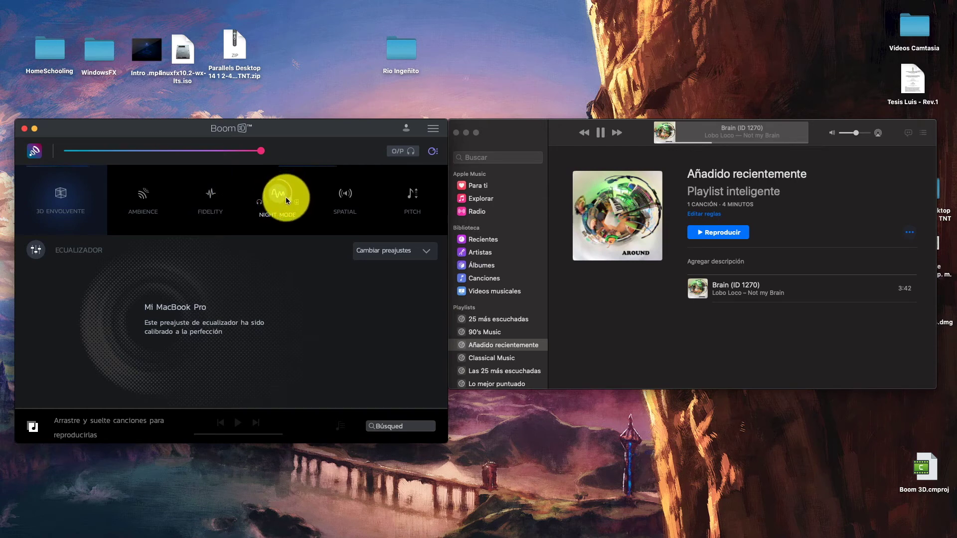
drag(283, 184, 277, 182)
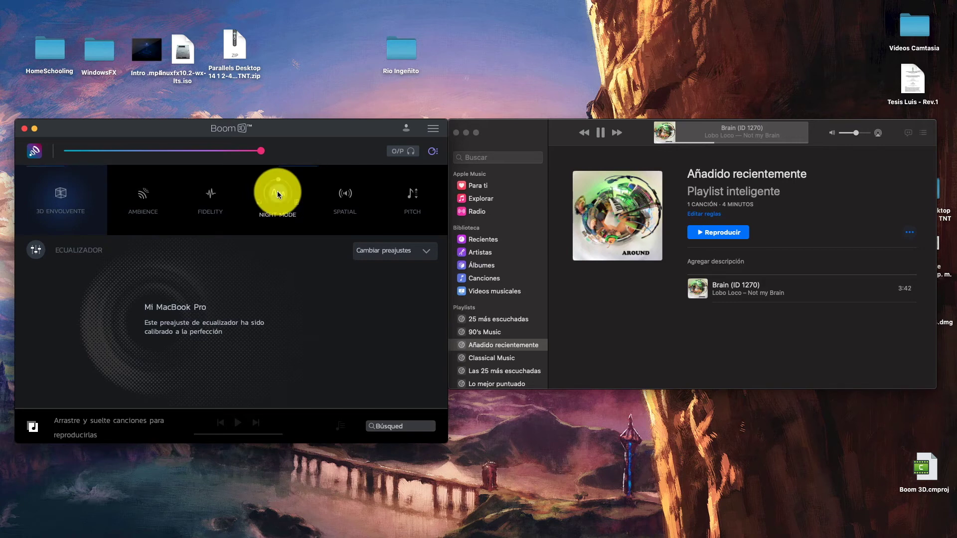
click(214, 194)
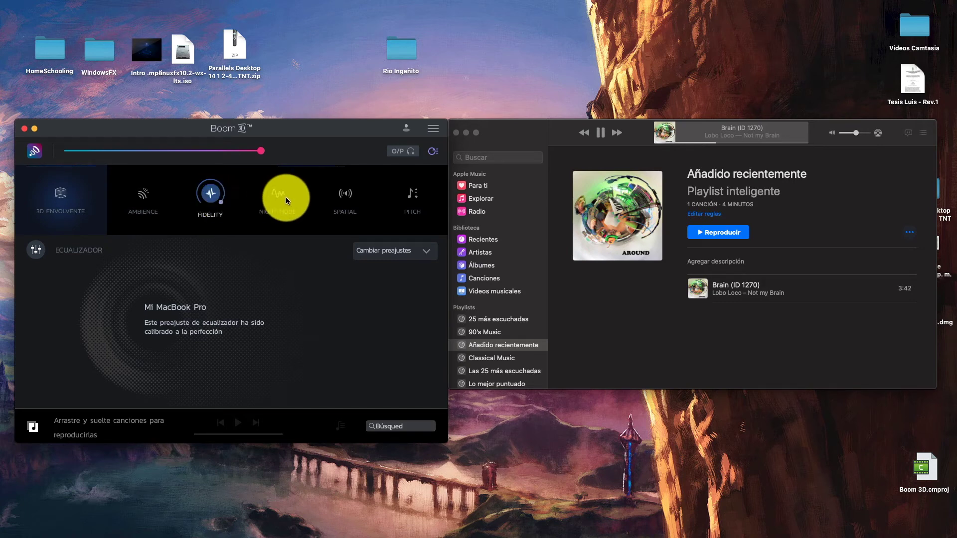
click(343, 197)
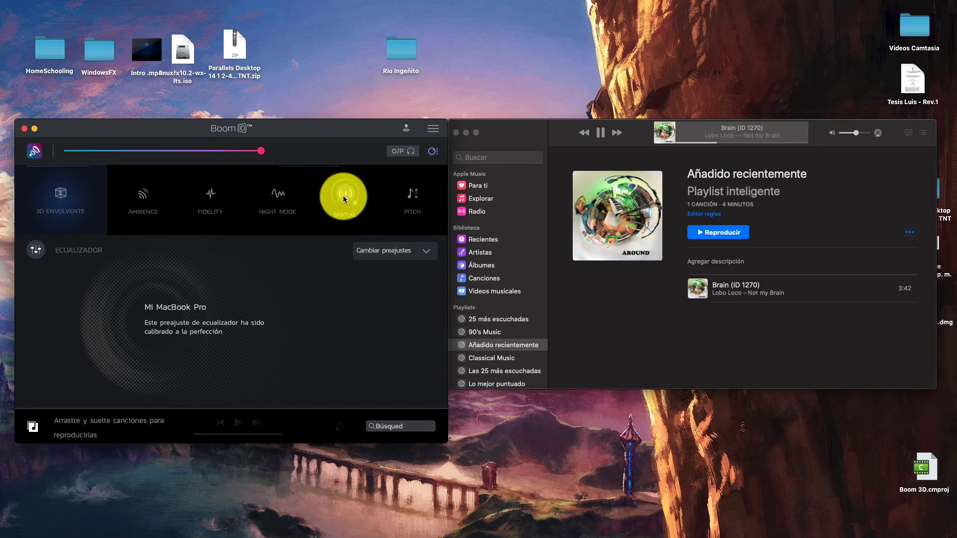
click(275, 193)
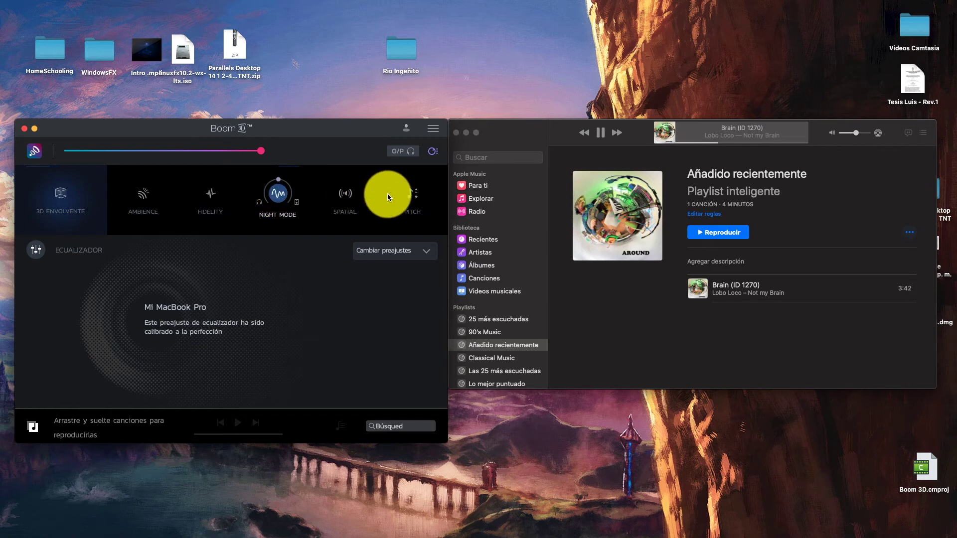
click(342, 195)
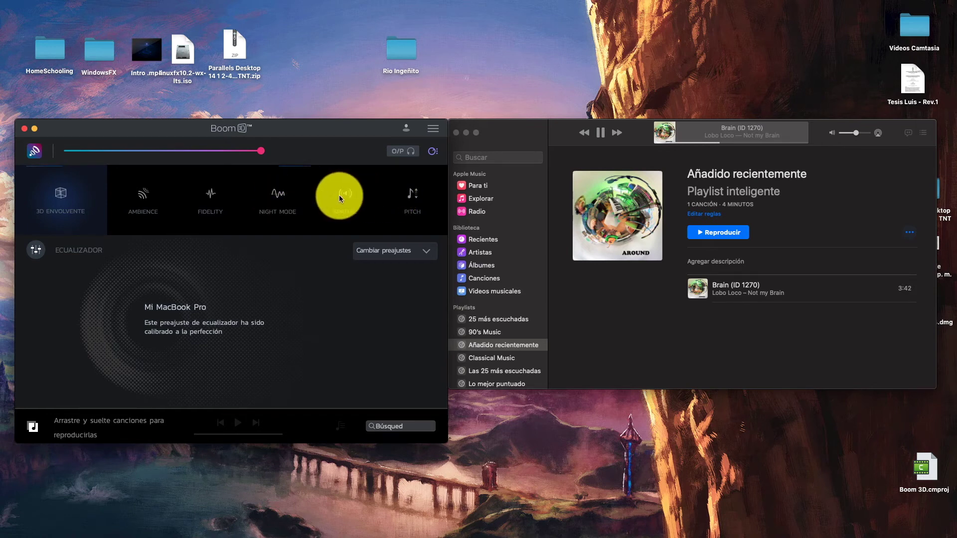
Enable the Pitch effect, try higher and lower pitches, and return the value to 0.00.
click(417, 200)
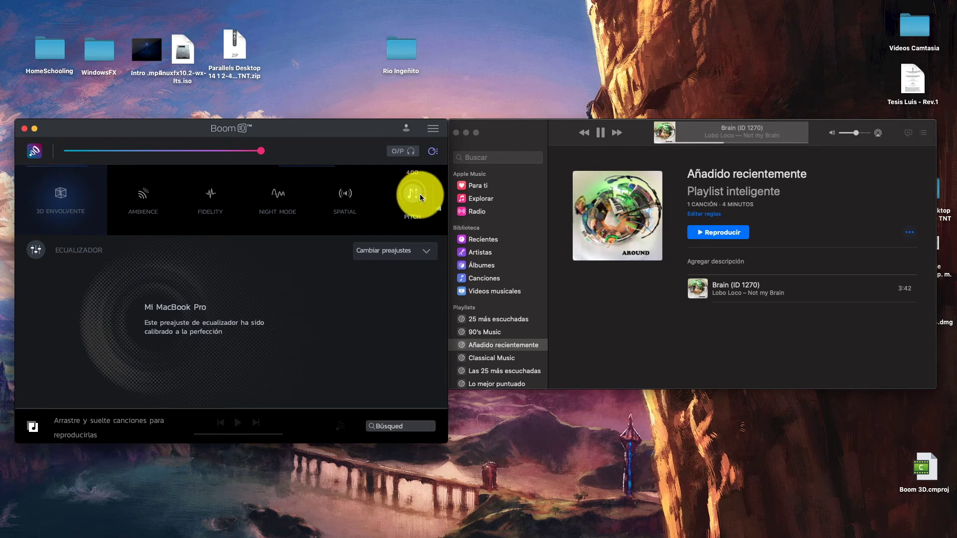
drag(419, 196, 419, 197)
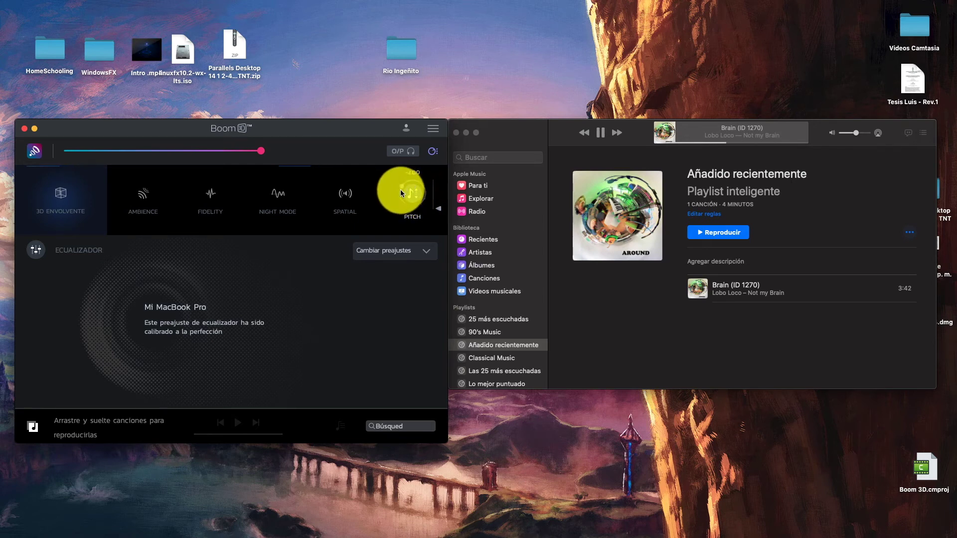
drag(401, 199, 414, 186)
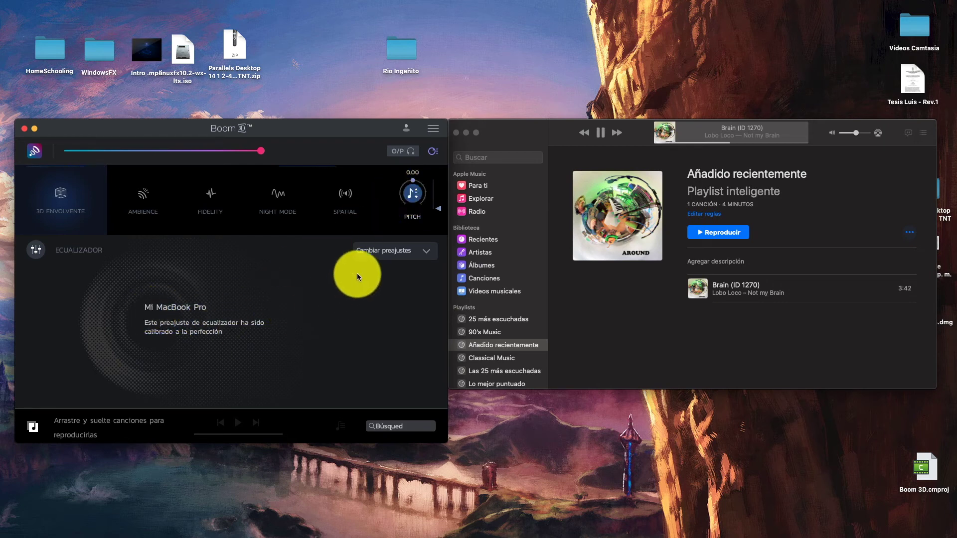
Try the 60's, Acústica and Amplificación de bajos equalizer presets one after another.
click(364, 250)
click(384, 298)
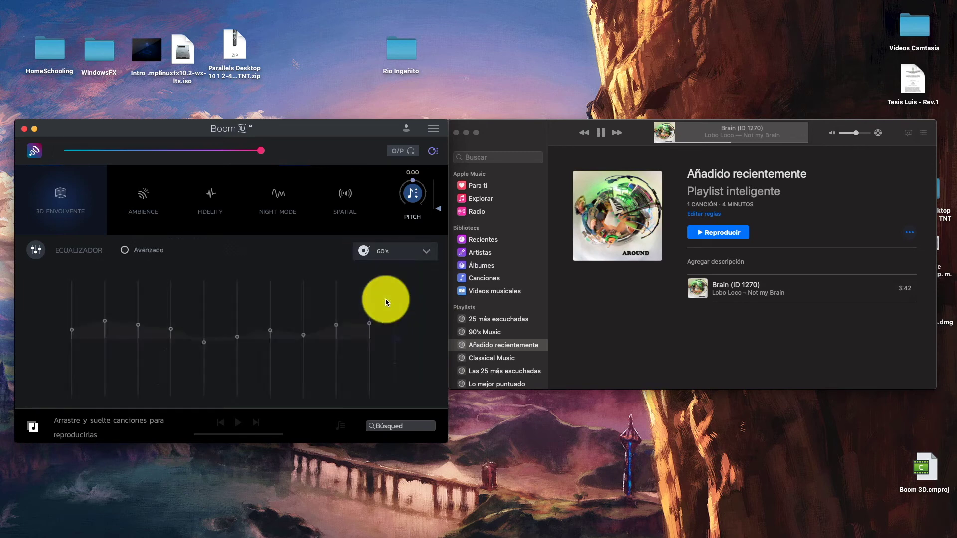
click(387, 254)
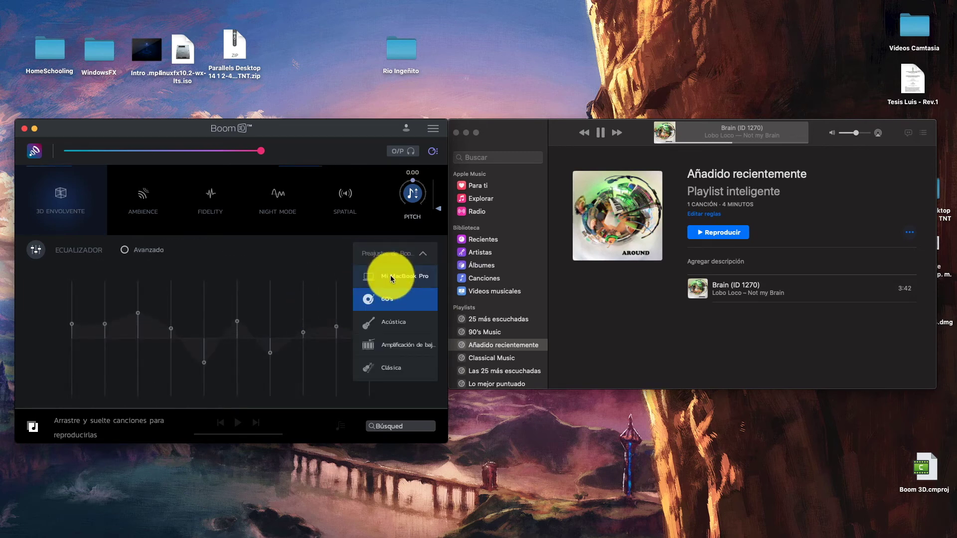
click(390, 321)
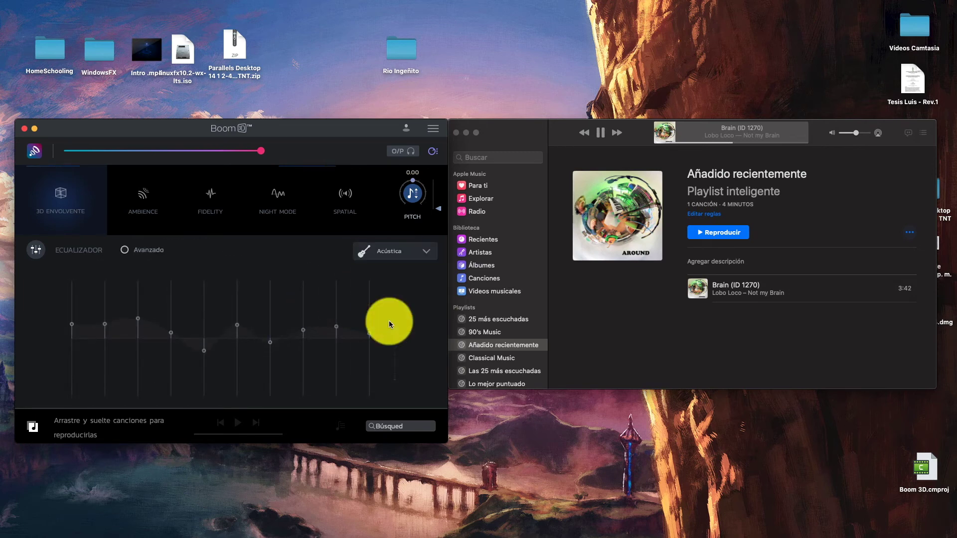
click(412, 253)
click(415, 348)
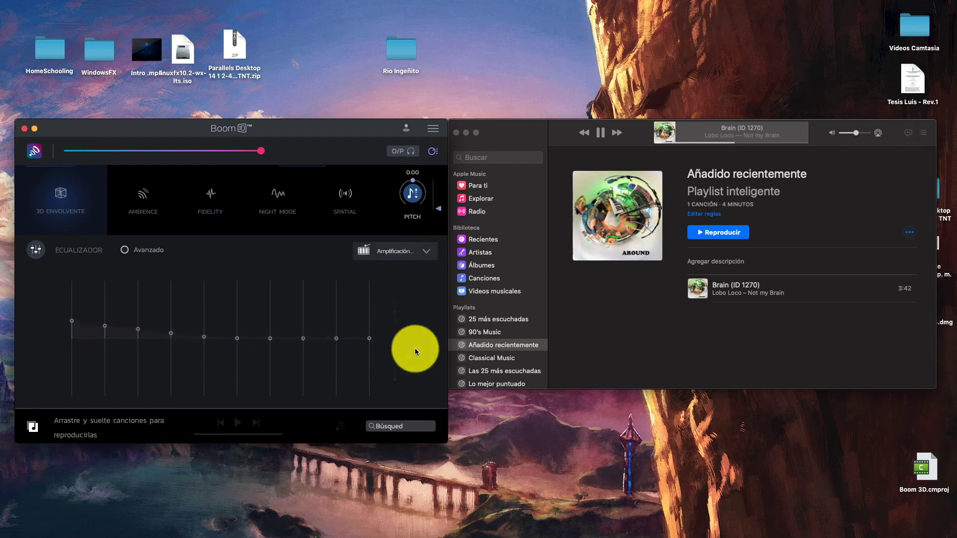
Browse the remaining equalizer presets and choose the Alto preset.
click(425, 251)
scroll(408, 363, down, 6)
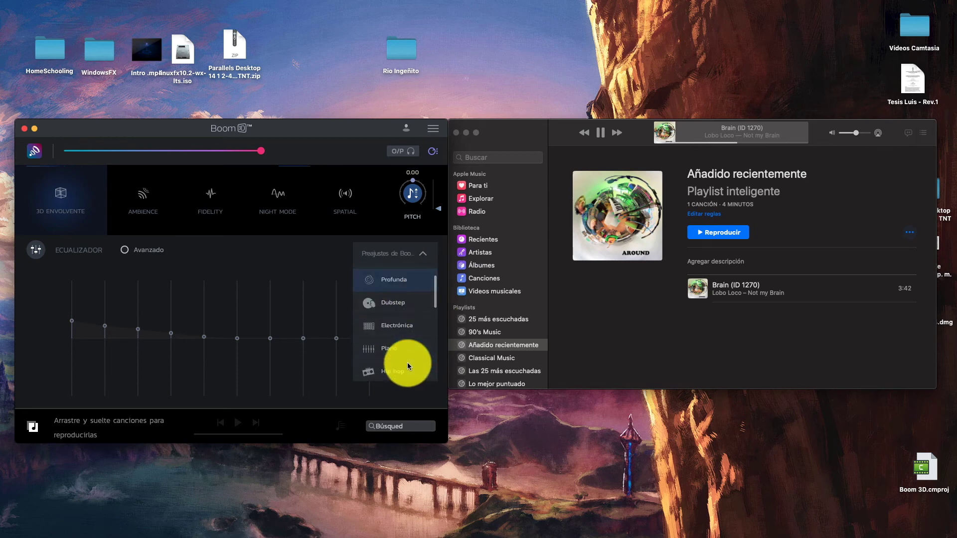
scroll(407, 363, down, 5)
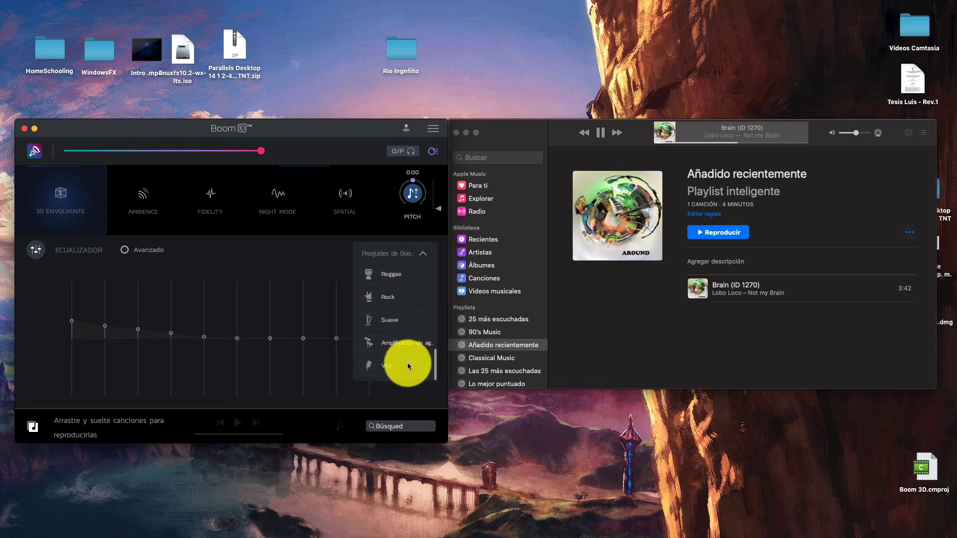
scroll(408, 363, up, 5)
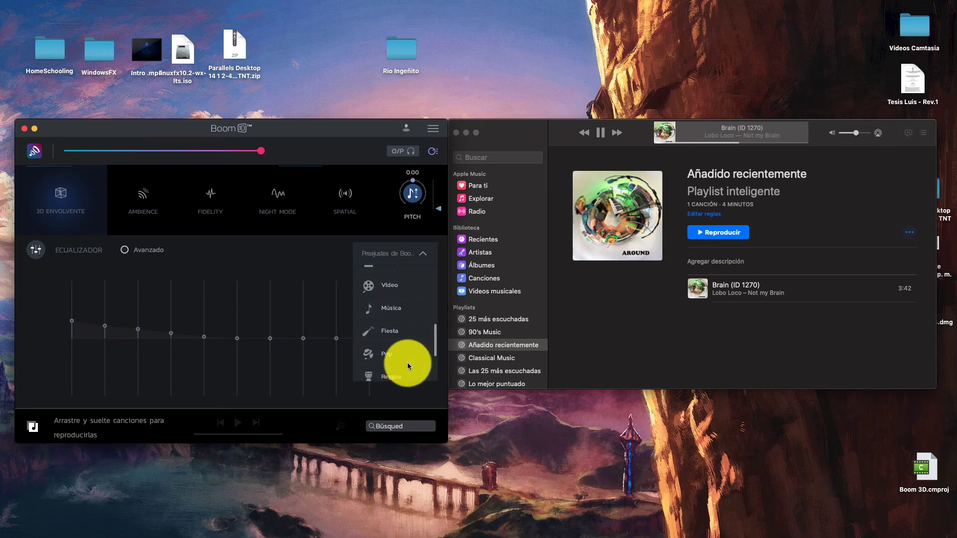
scroll(408, 363, up, 3)
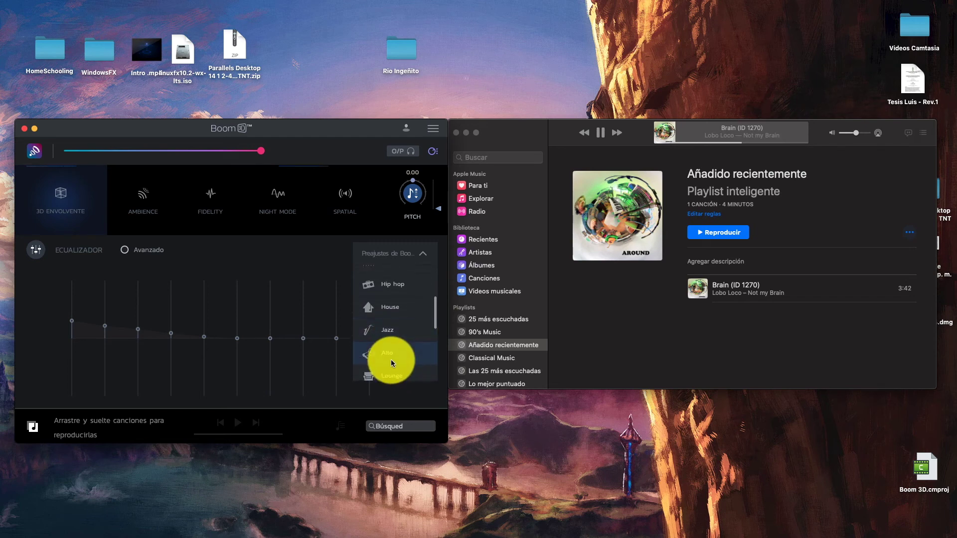
click(391, 358)
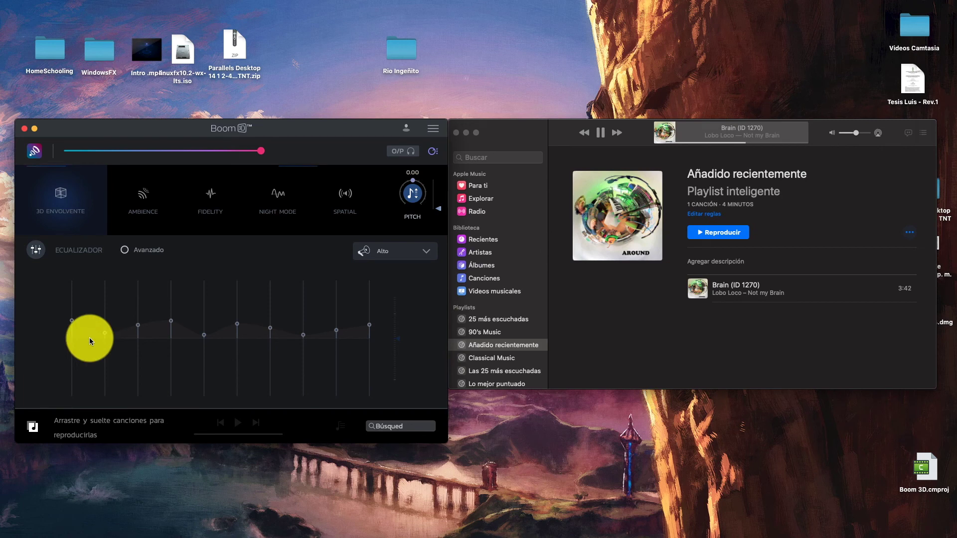
Enable the equalizer, and switch Boom off and on to compare the sound.
click(43, 250)
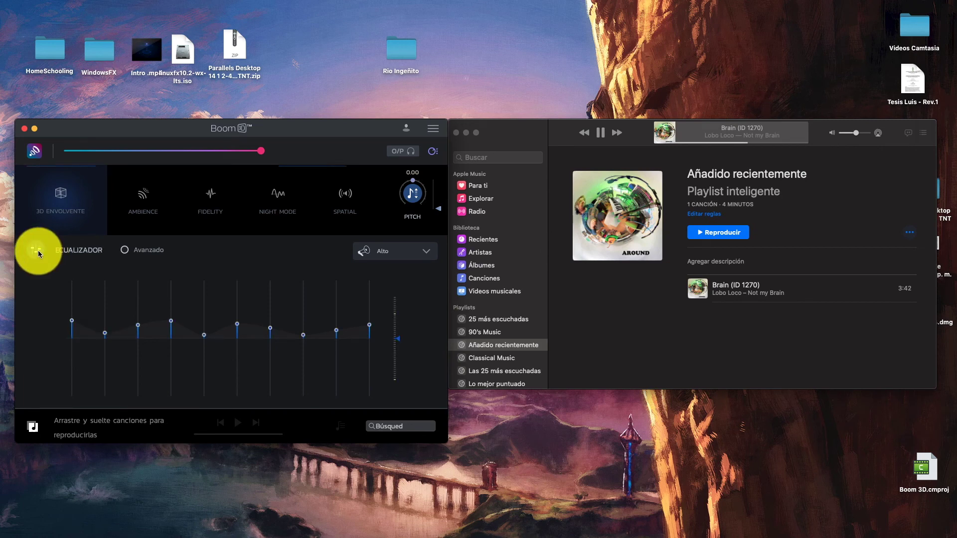
click(35, 153)
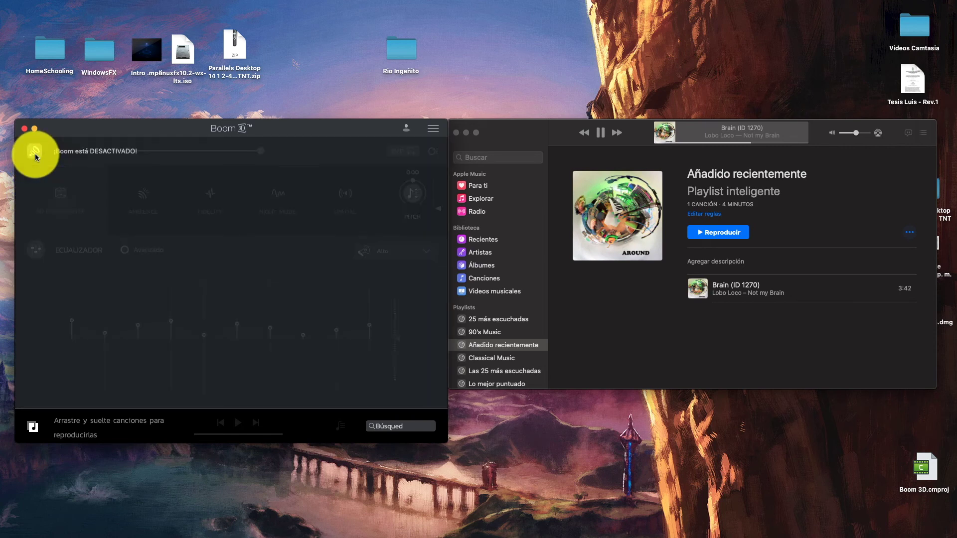
click(35, 153)
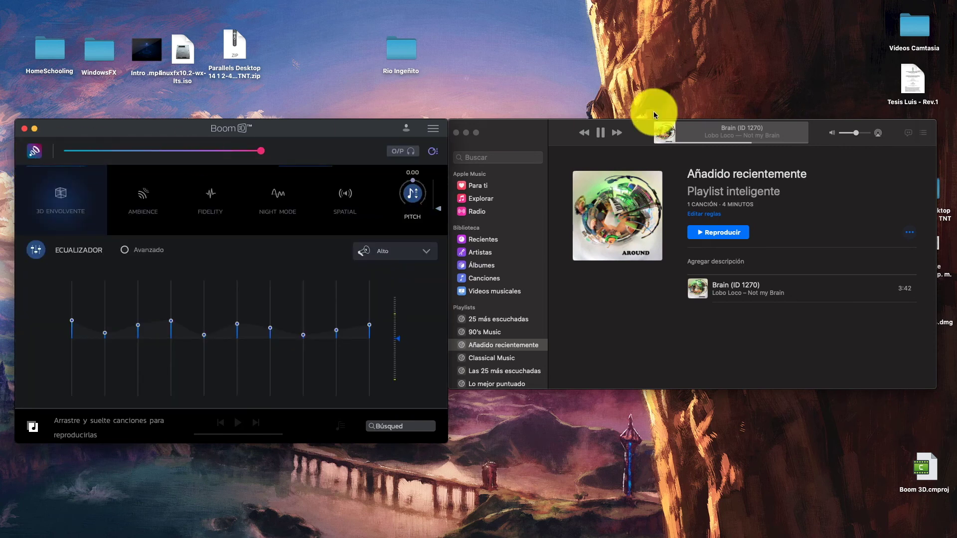
Pause the song and close both the Music and Boom 3D windows.
click(597, 133)
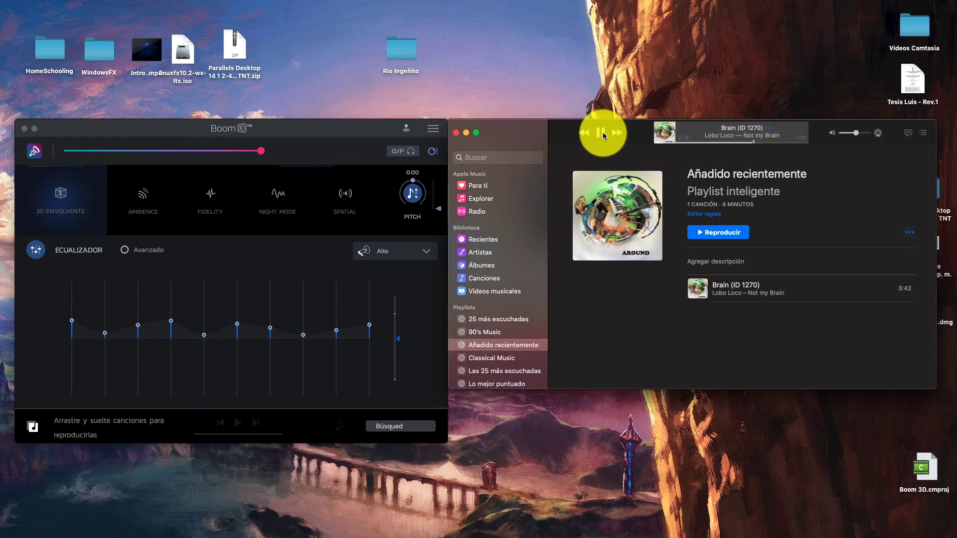
click(602, 132)
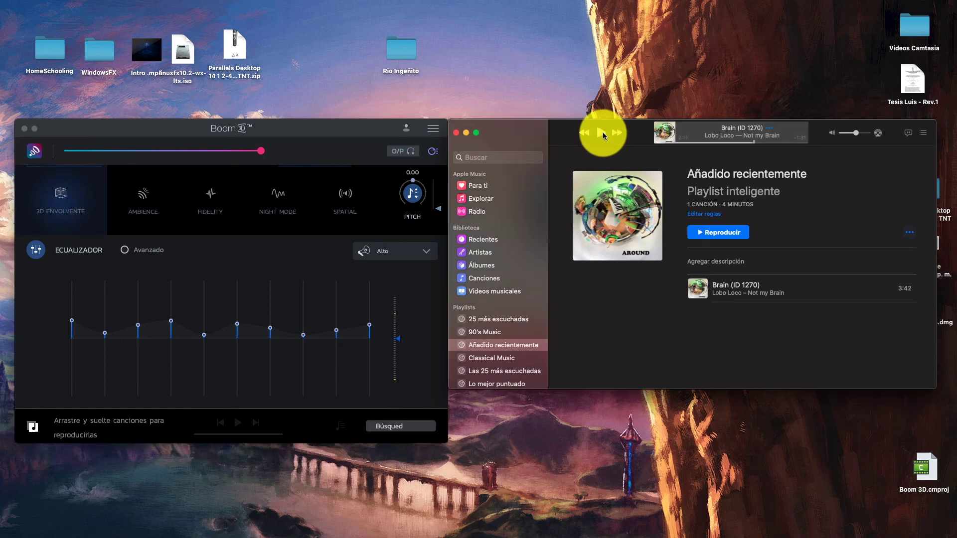
click(457, 134)
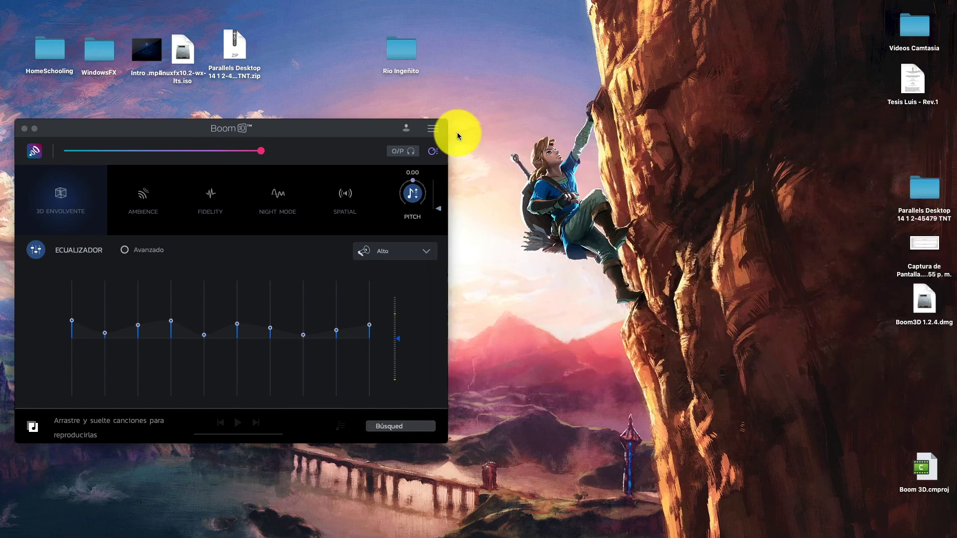
click(24, 128)
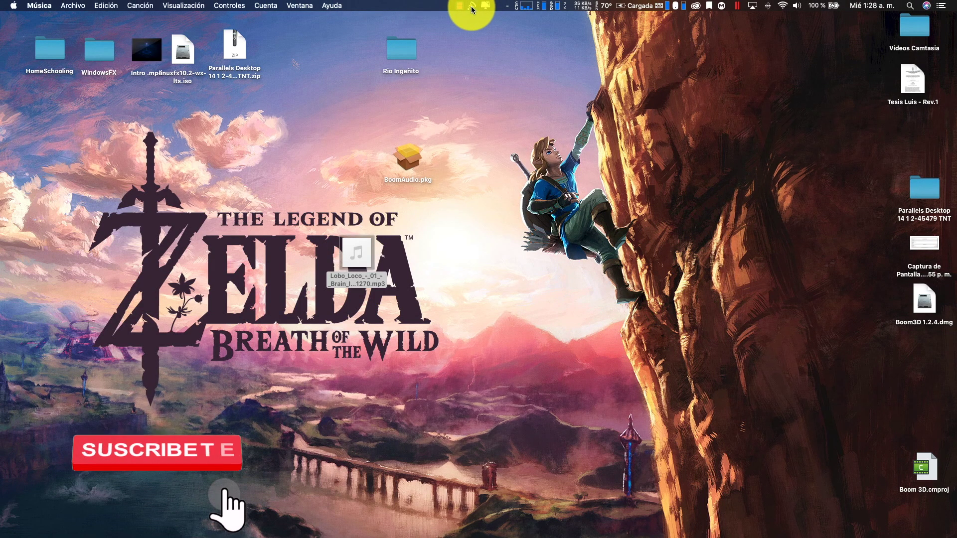
Open Boom's quick controls and examine the equalizer setting and the available output devices.
click(473, 8)
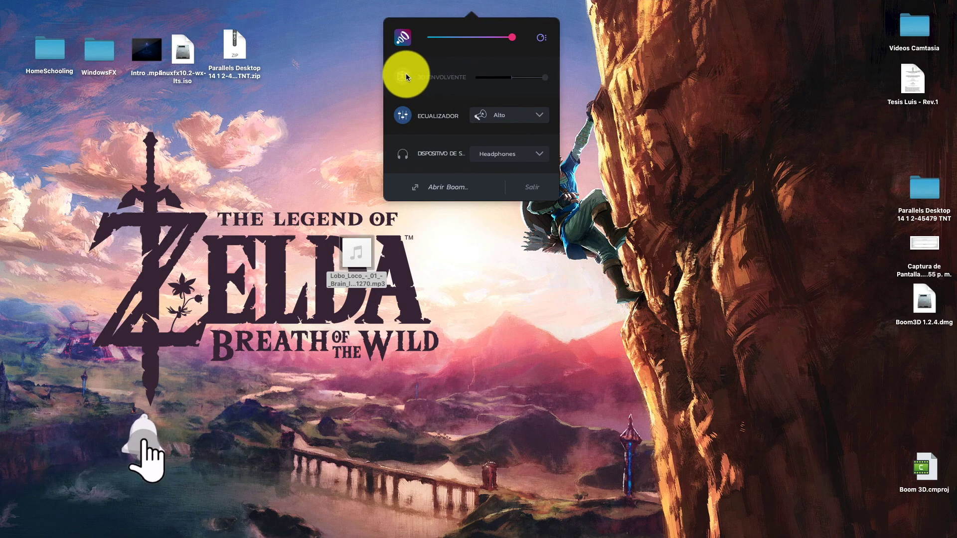
click(412, 116)
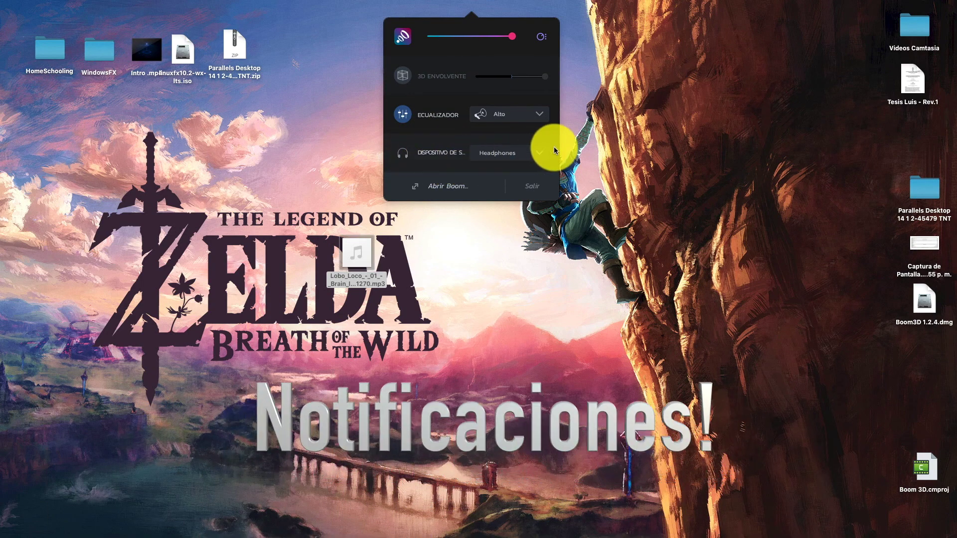
click(541, 154)
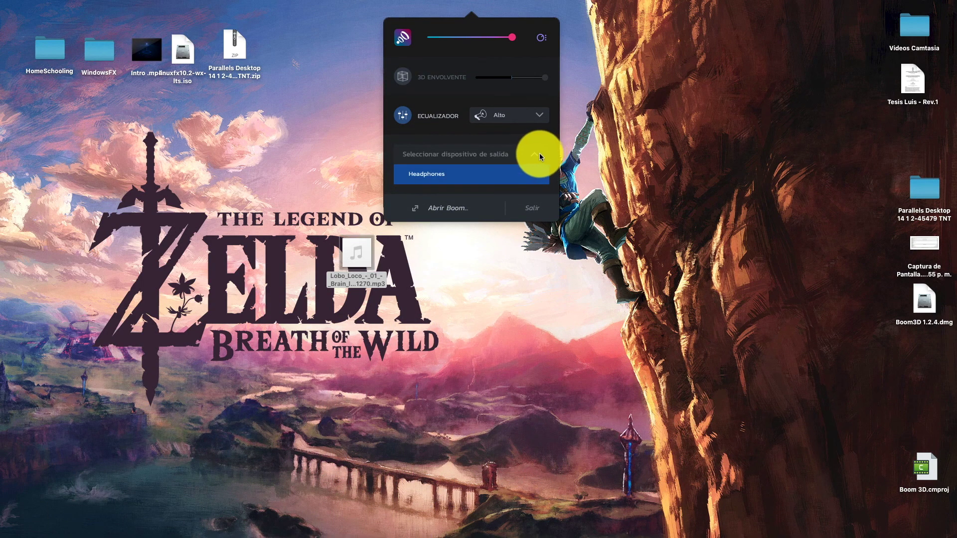
click(538, 154)
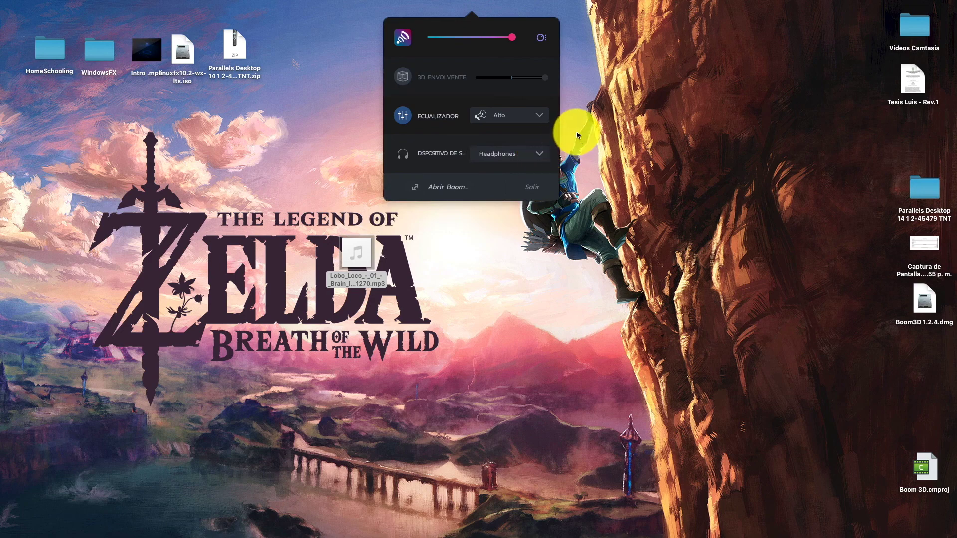